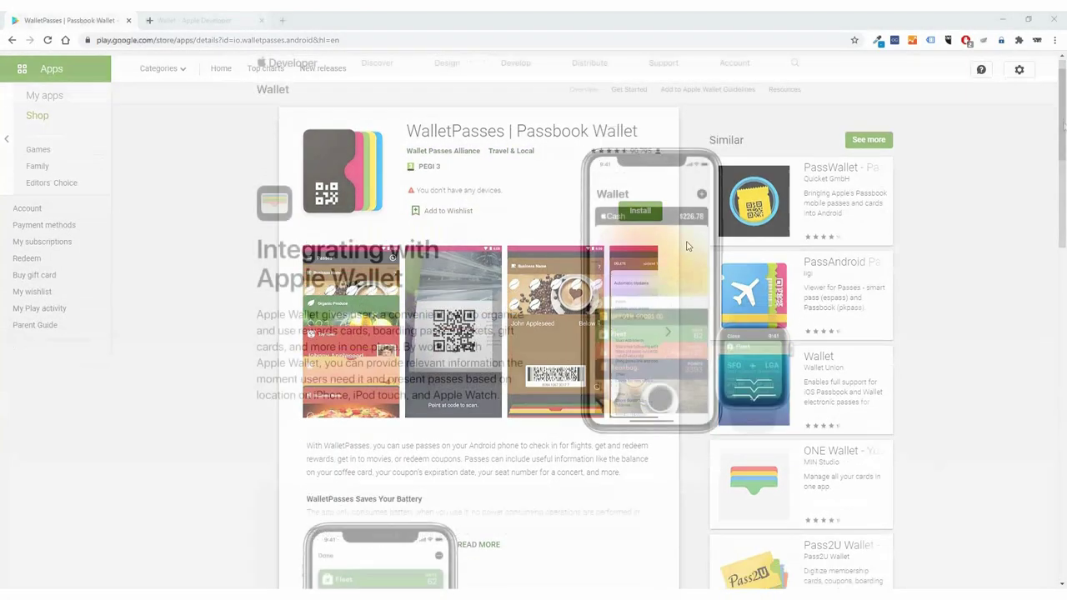
Change the Marketing Employees Unit's digital ID type to Wallet pass and save the unit
left_click_drag(1064, 148, 1064, 375)
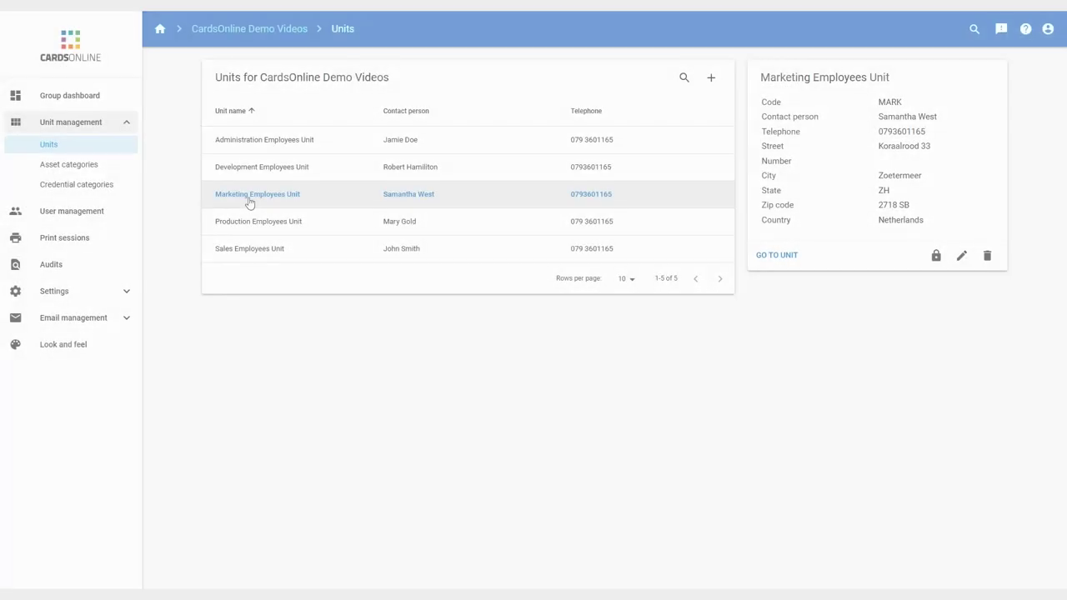
left_click(962, 257)
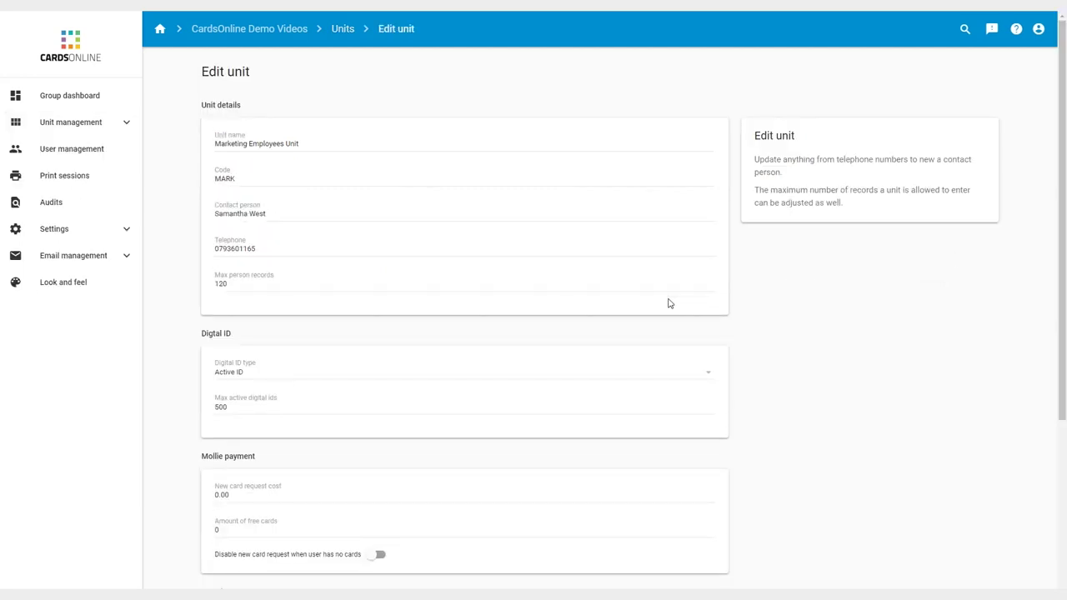
scroll(668, 303, "down", 1)
left_click(644, 319)
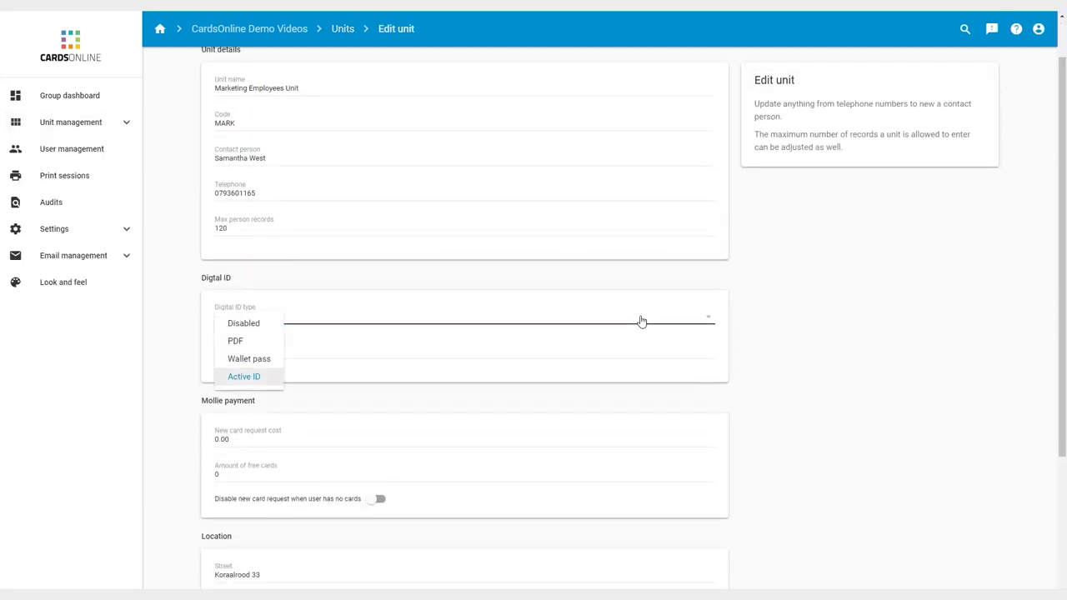
left_click(260, 363)
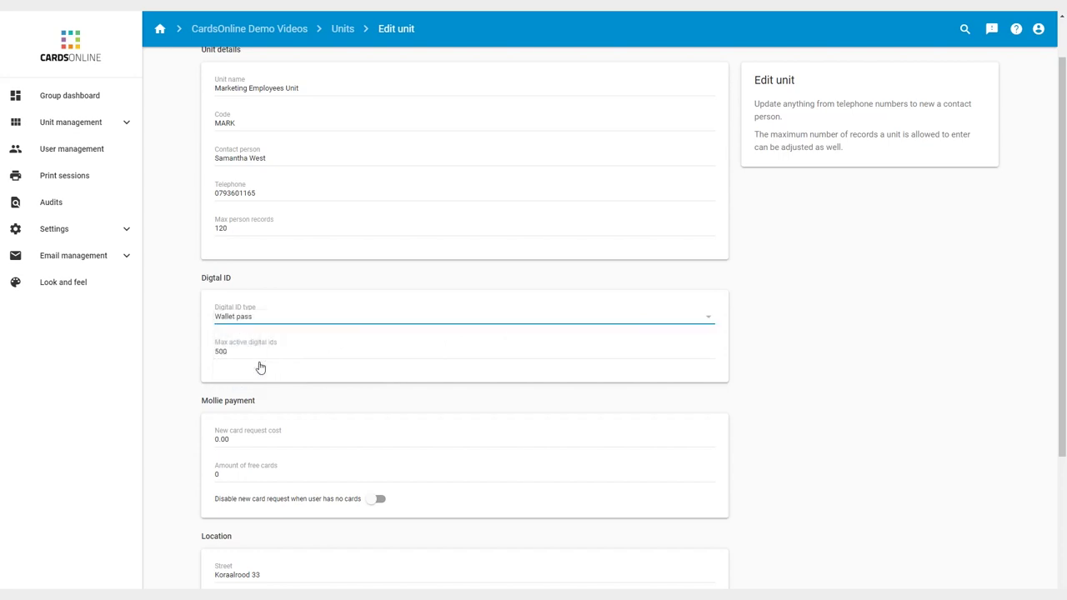
scroll(260, 368, "down", 3)
left_click(237, 582)
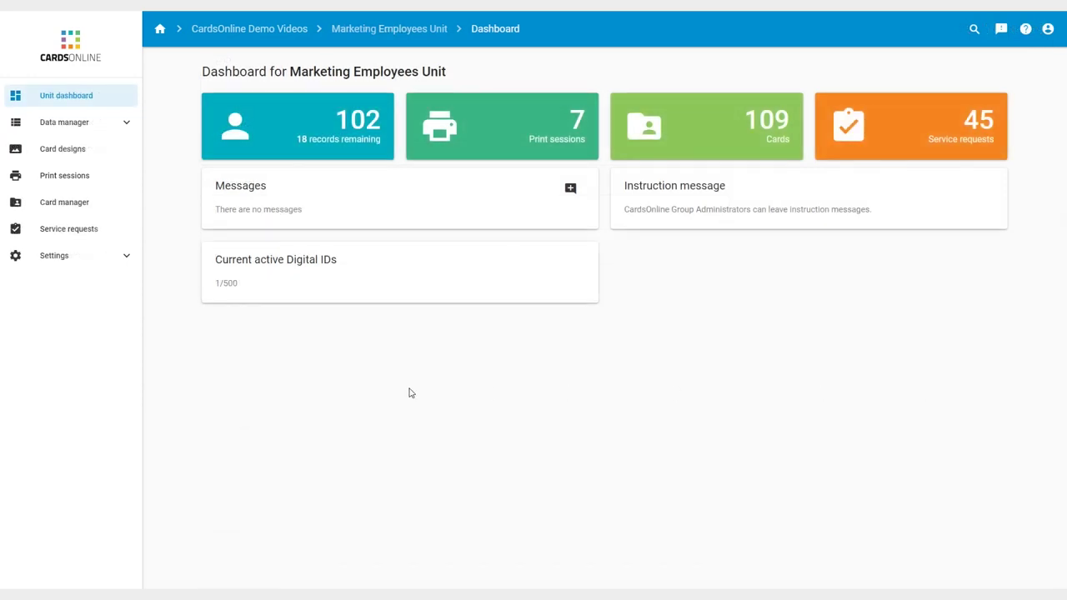
Go to the unit's card designs list and launch the card designer
left_click(82, 155)
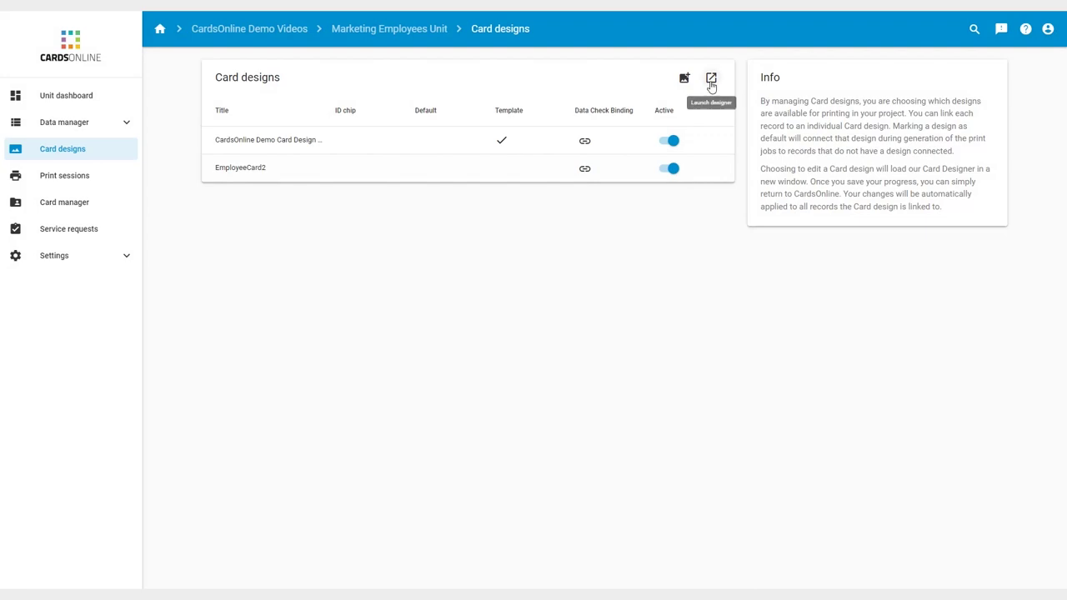
left_click(712, 79)
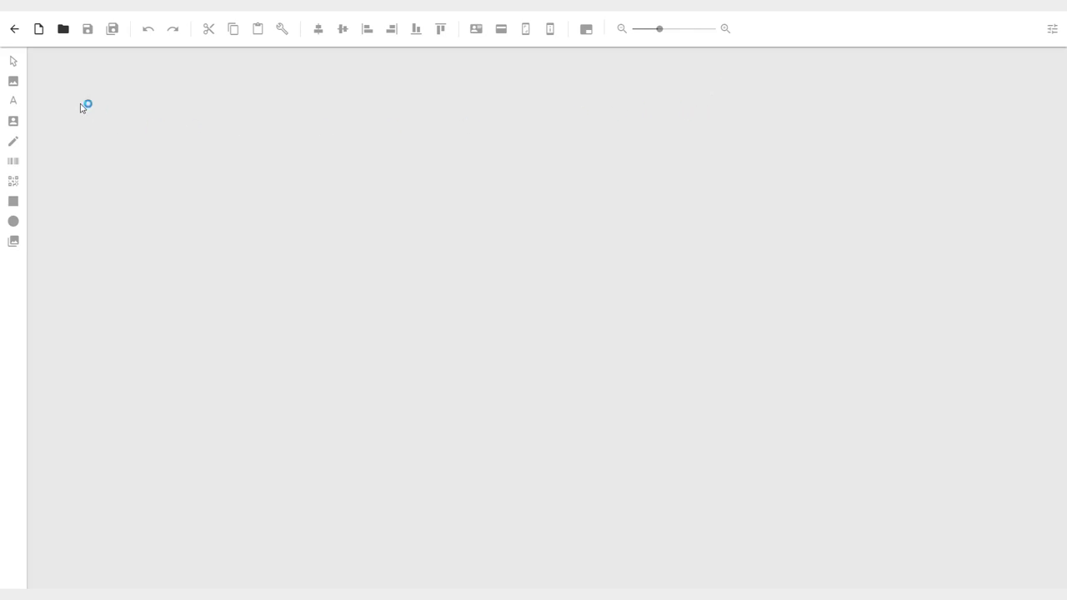
Create a portrait ID-1 / CR80 template card titled 'New Card with Wallet Pass design'
left_click(37, 29)
type("New")
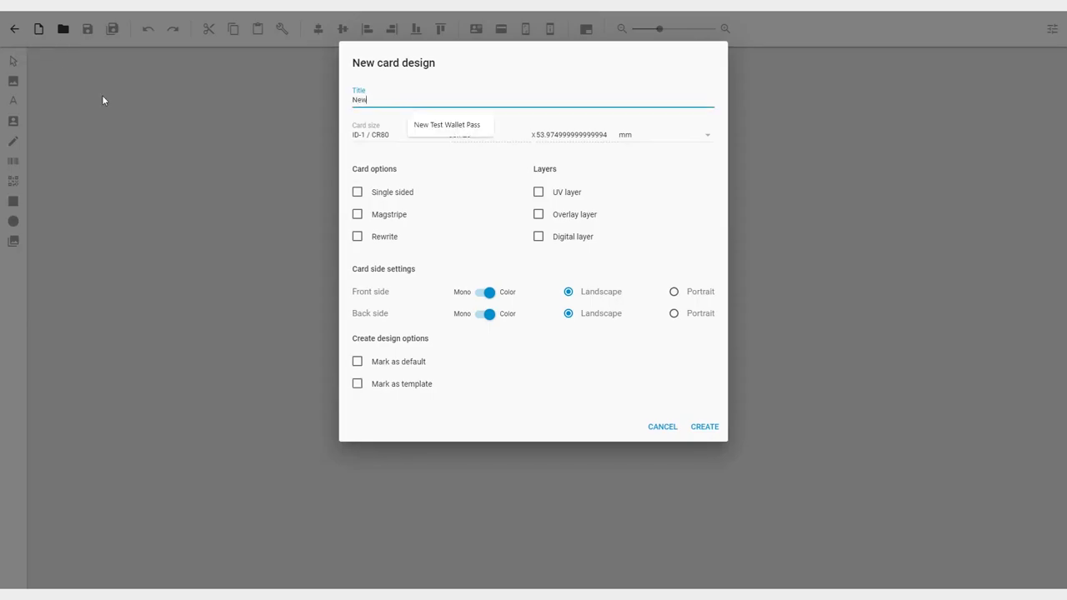
type(" Card with Wallet Pass design")
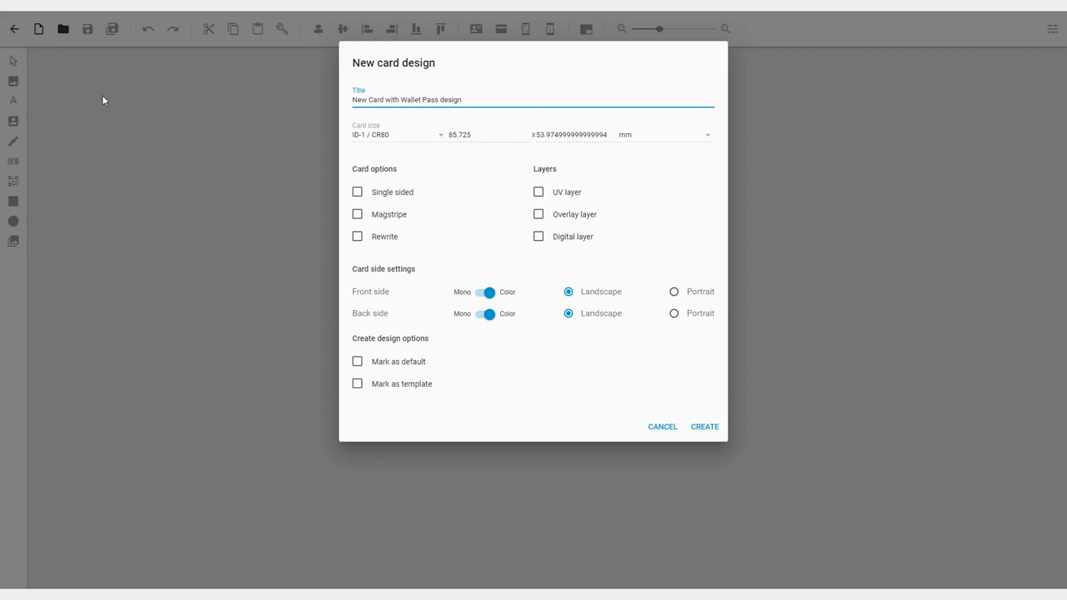
left_click(441, 142)
left_click(401, 142)
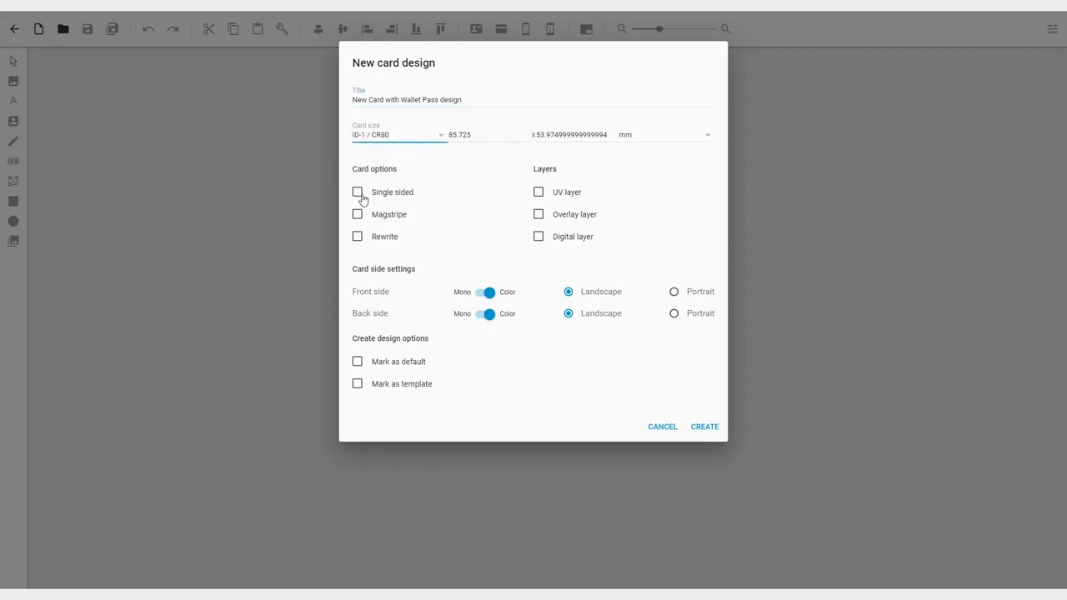
left_click(673, 292)
left_click(387, 390)
left_click(713, 431)
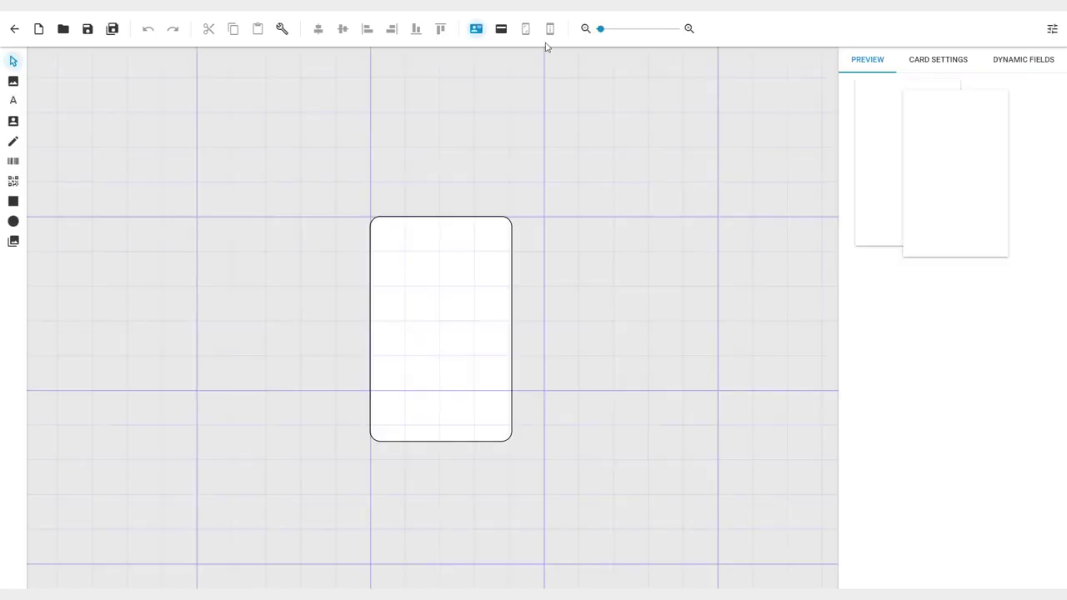
Tick Enable Wallet pass in the card's CARD SETTINGS
left_click(925, 66)
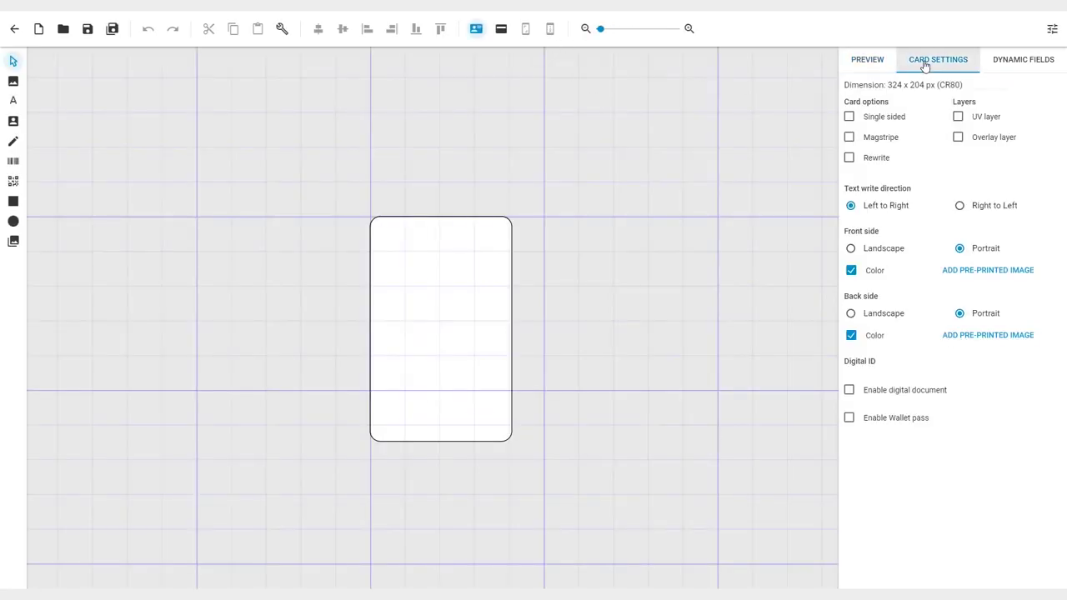
left_click(849, 421)
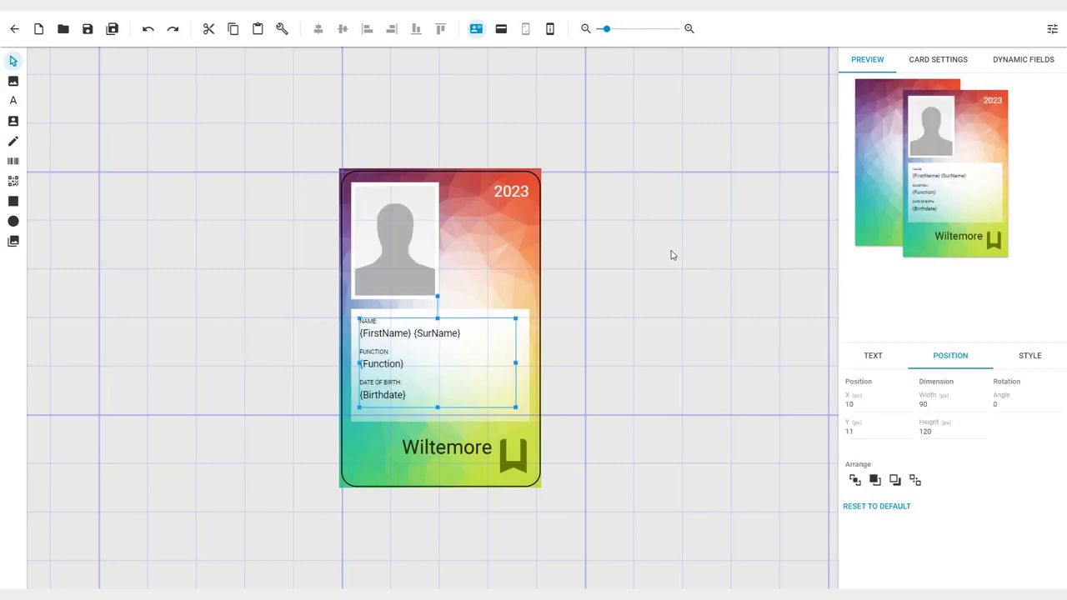
left_click(552, 39)
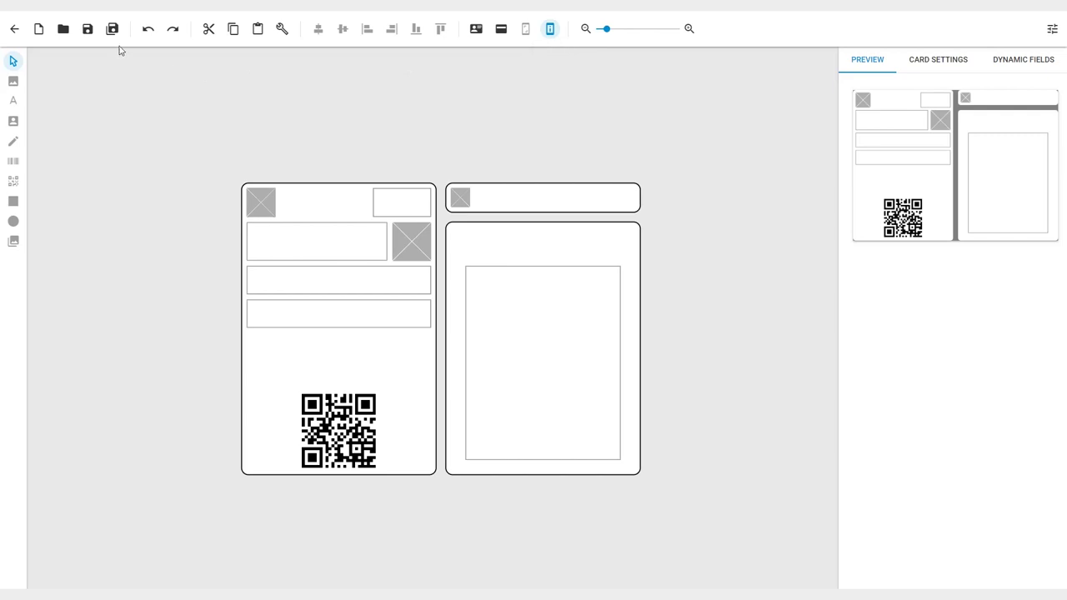
Save the wallet-pass design and inspect its background, logo and photo placeholders
left_click(88, 32)
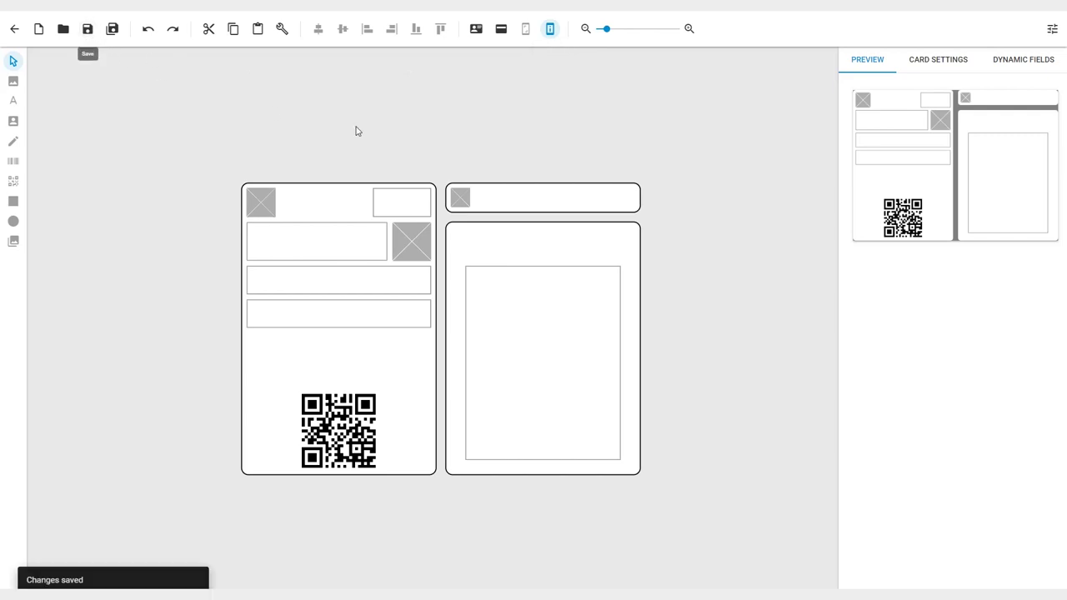
left_click(266, 238)
left_click(561, 257)
left_click(536, 305)
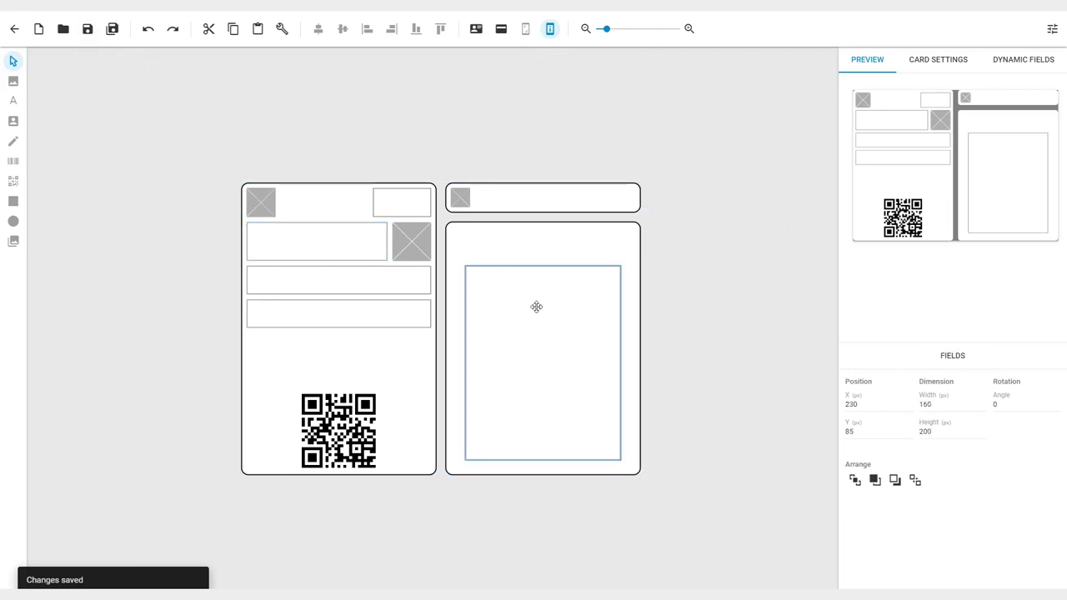
left_click(248, 203)
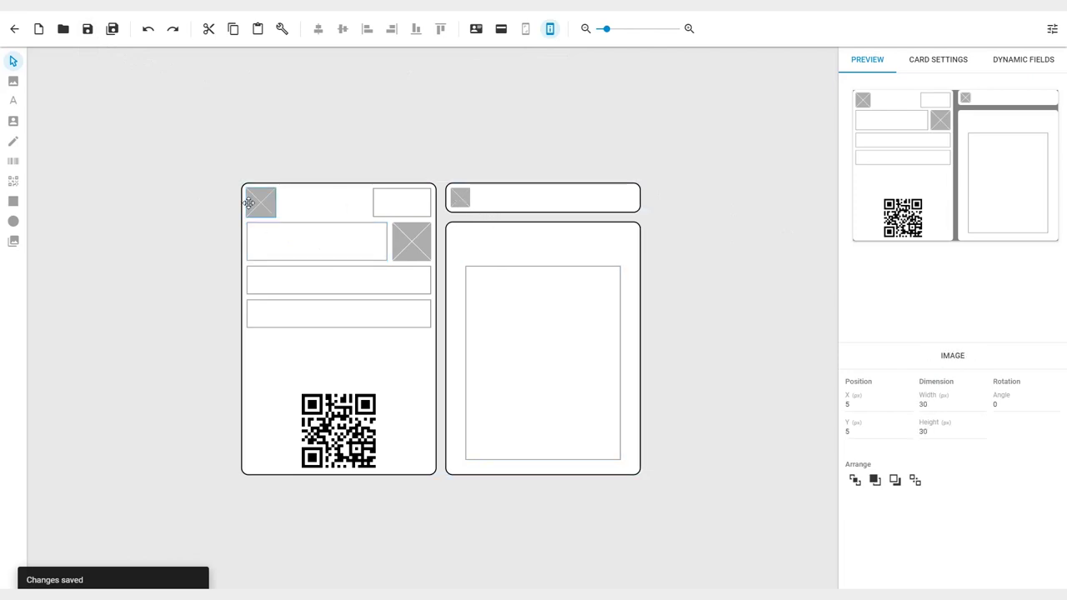
left_click(399, 241)
Check the QR code and front-side fields, then select the pass background
left_click(354, 407)
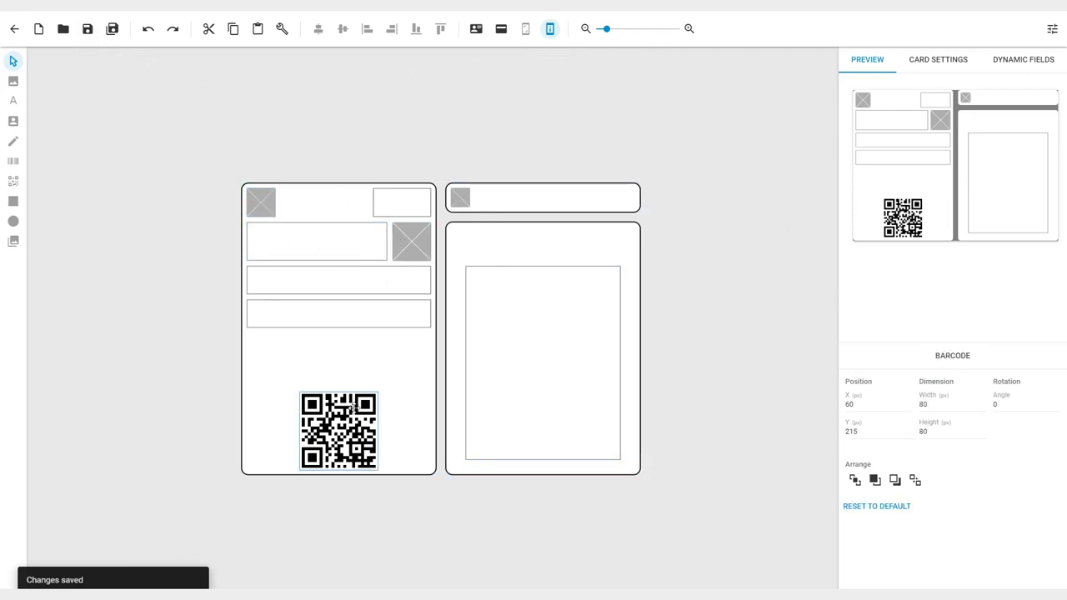
left_click(299, 243)
left_click(384, 209)
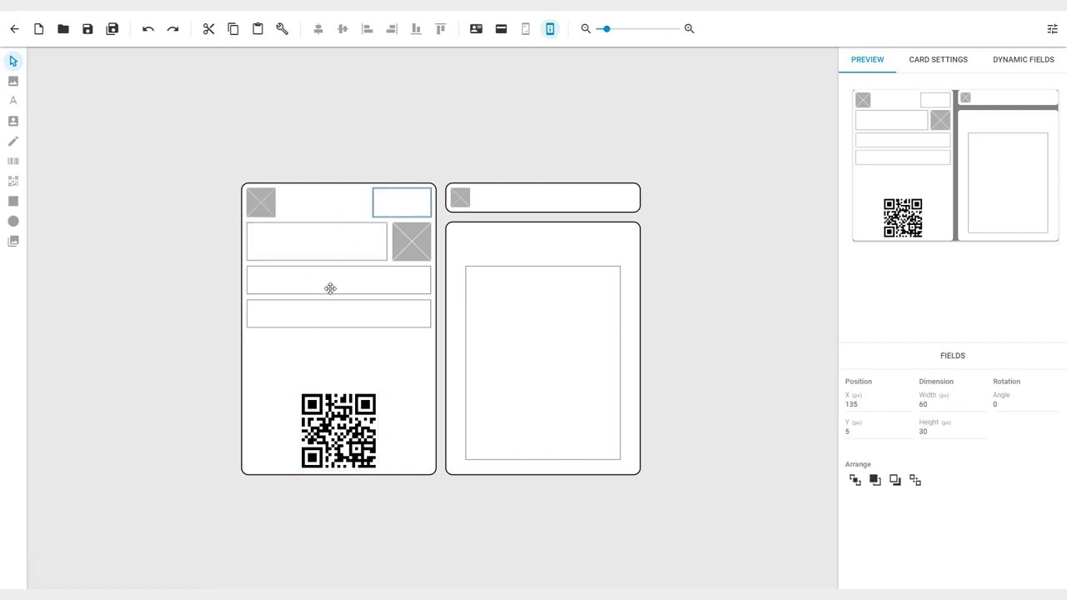
left_click(331, 289)
left_click(317, 319)
left_click(406, 423)
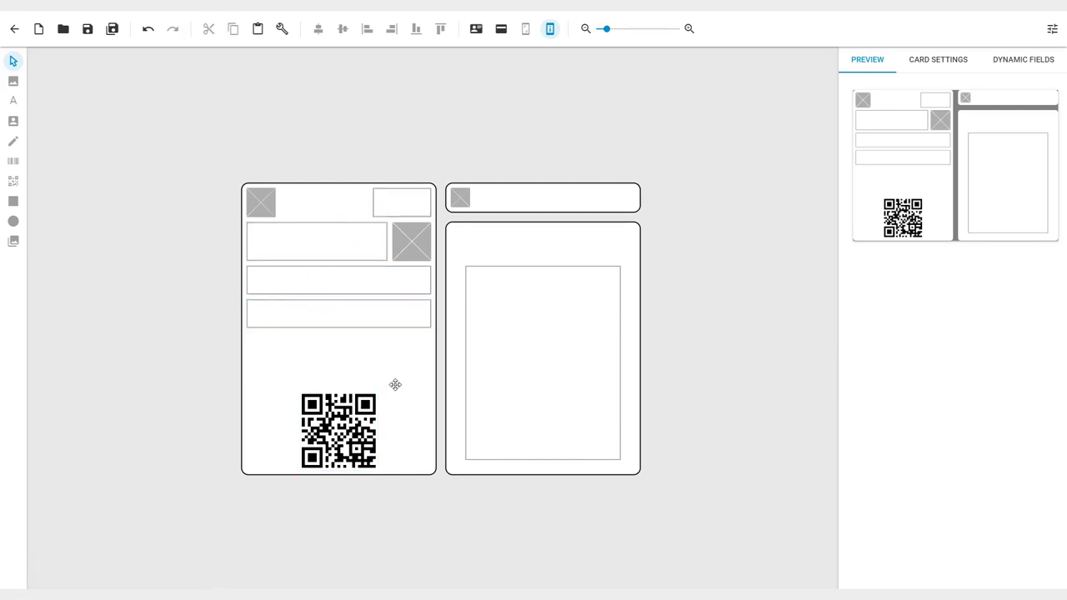
left_click(395, 384)
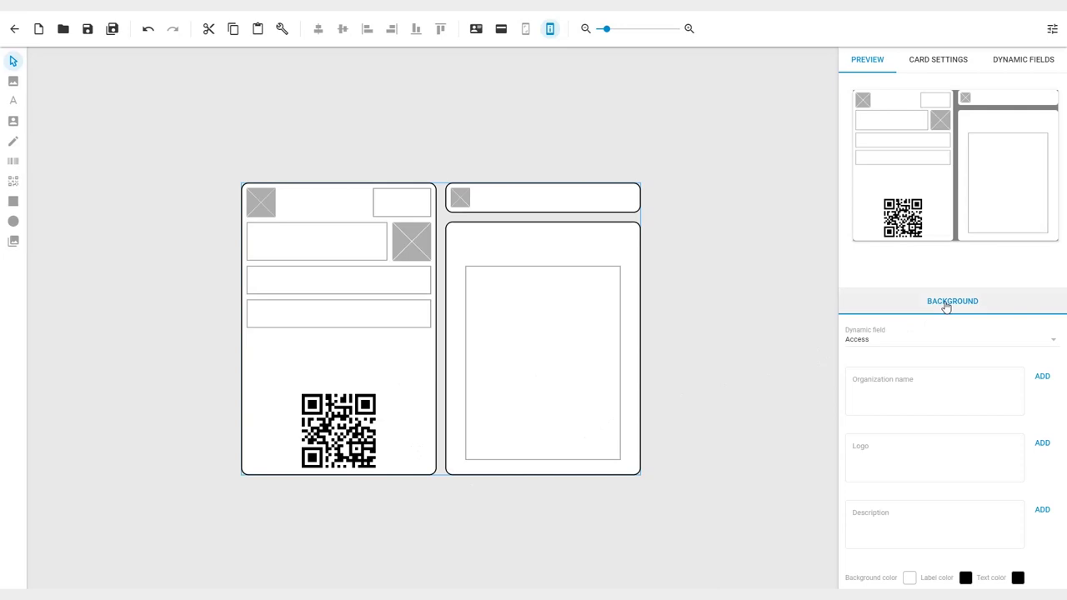
Enter CardsOnline as the pass's organization name
left_click(926, 393)
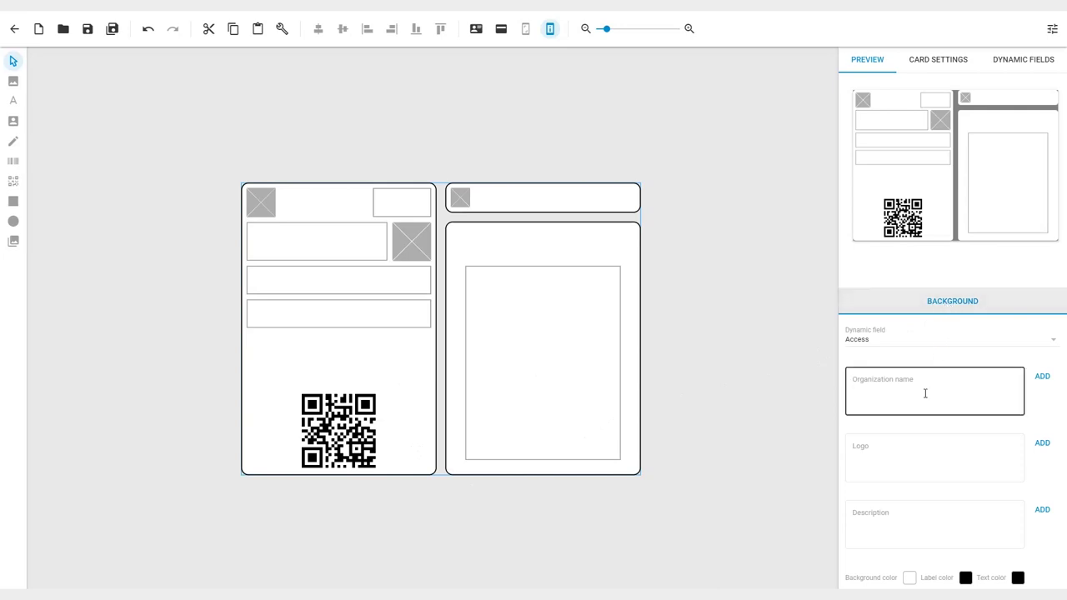
left_click(923, 445)
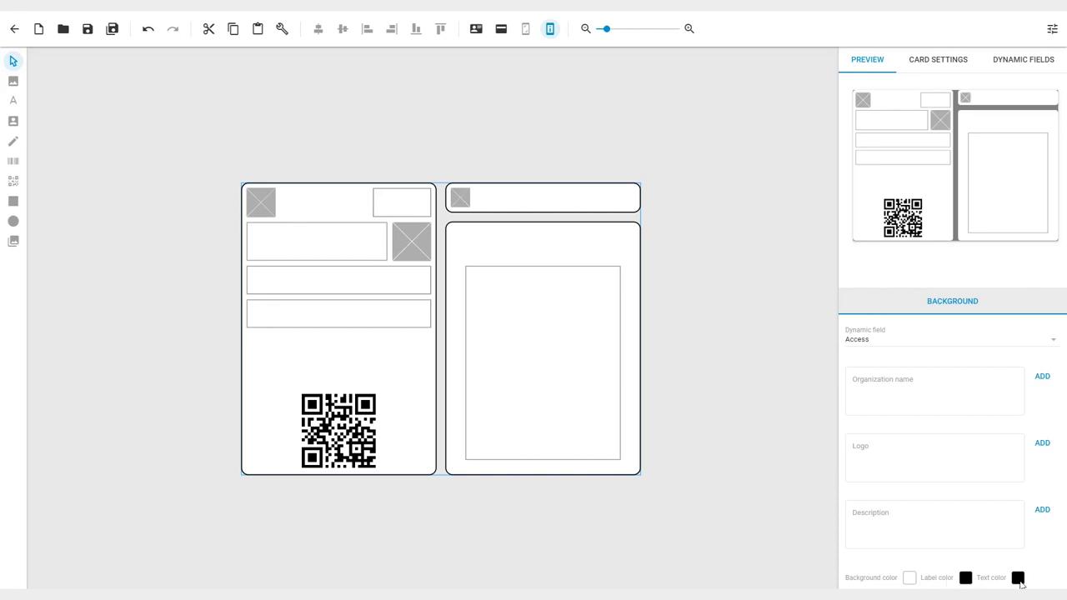
left_click(963, 398)
type("CardsOnline")
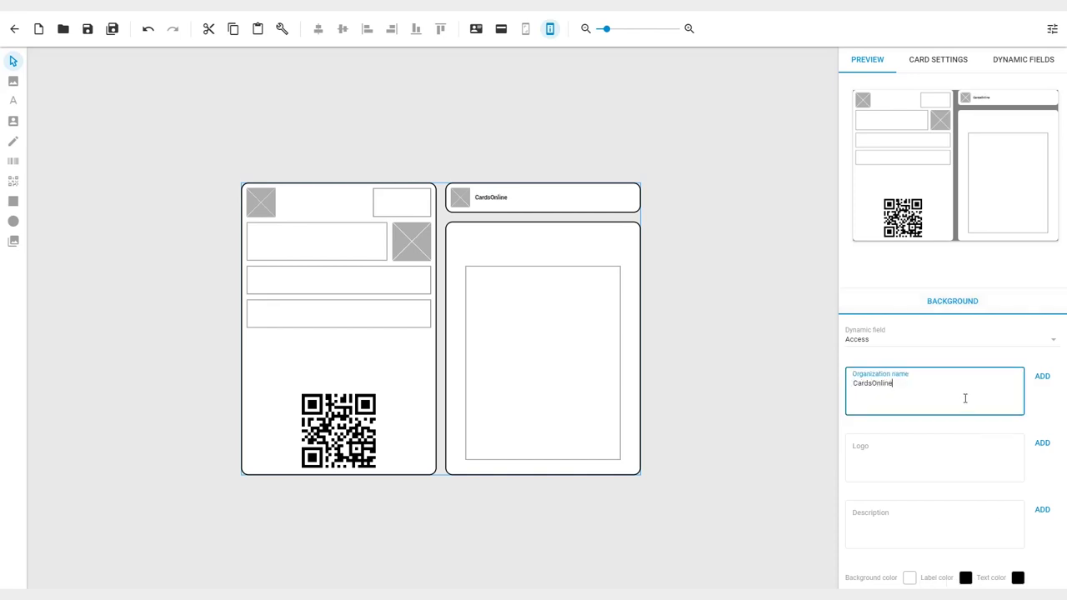
Change the pass background colour to green
left_click(909, 577)
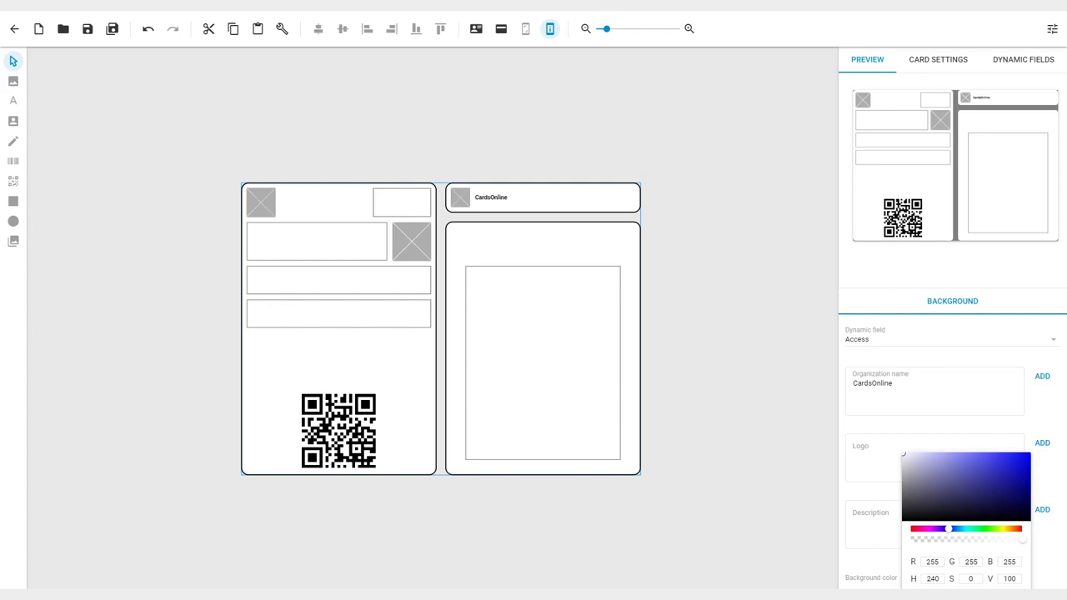
left_click(994, 529)
left_click(974, 468)
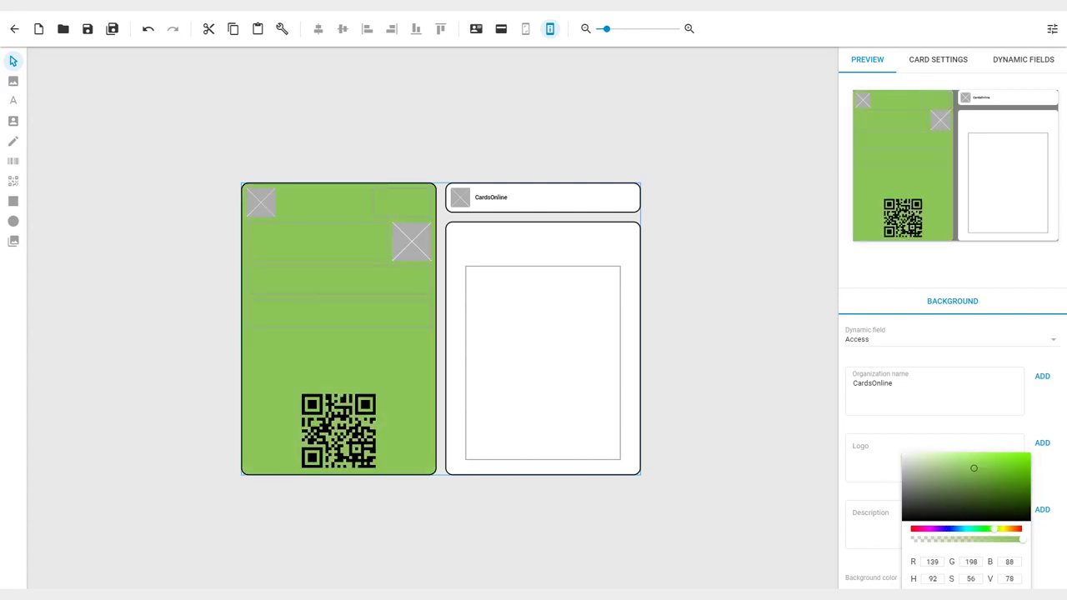
left_click(874, 570)
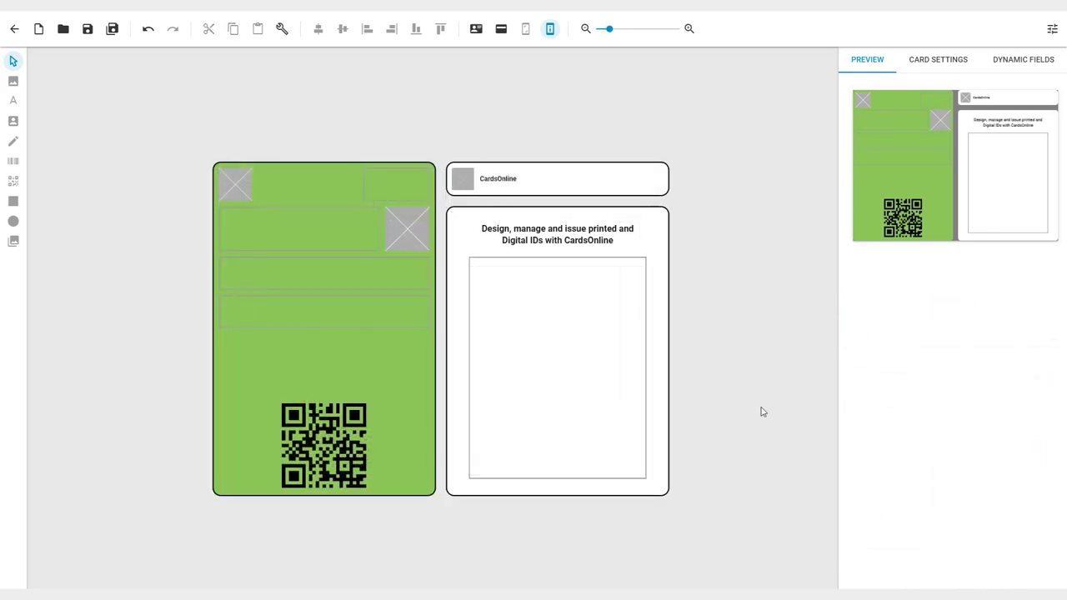
Load Logo.png from Desktop > Images as a static image in the top-left logo placeholder
left_click(227, 183)
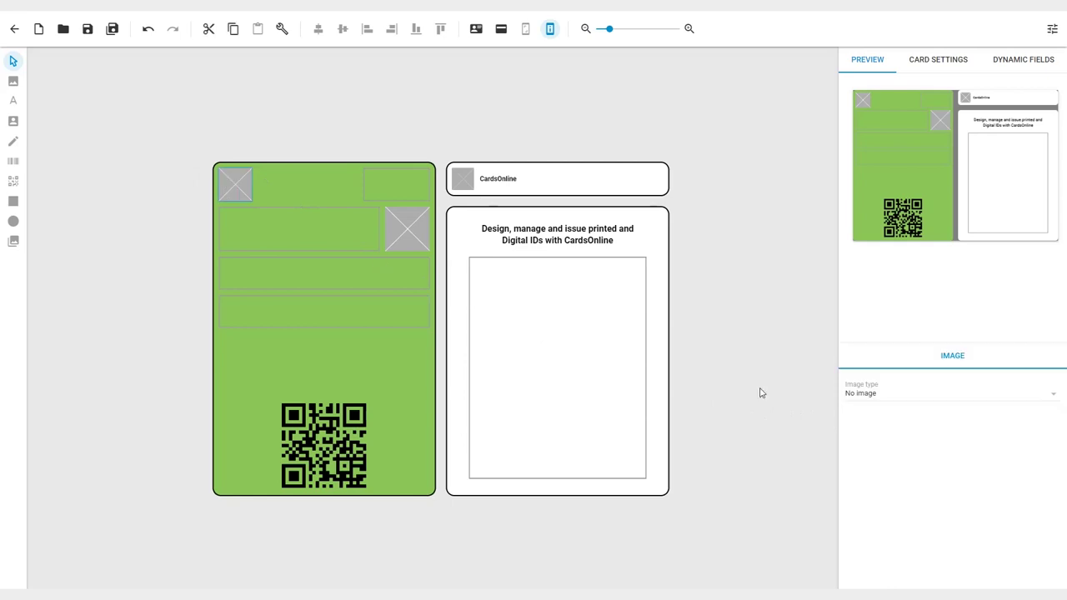
left_click(859, 397)
left_click(864, 424)
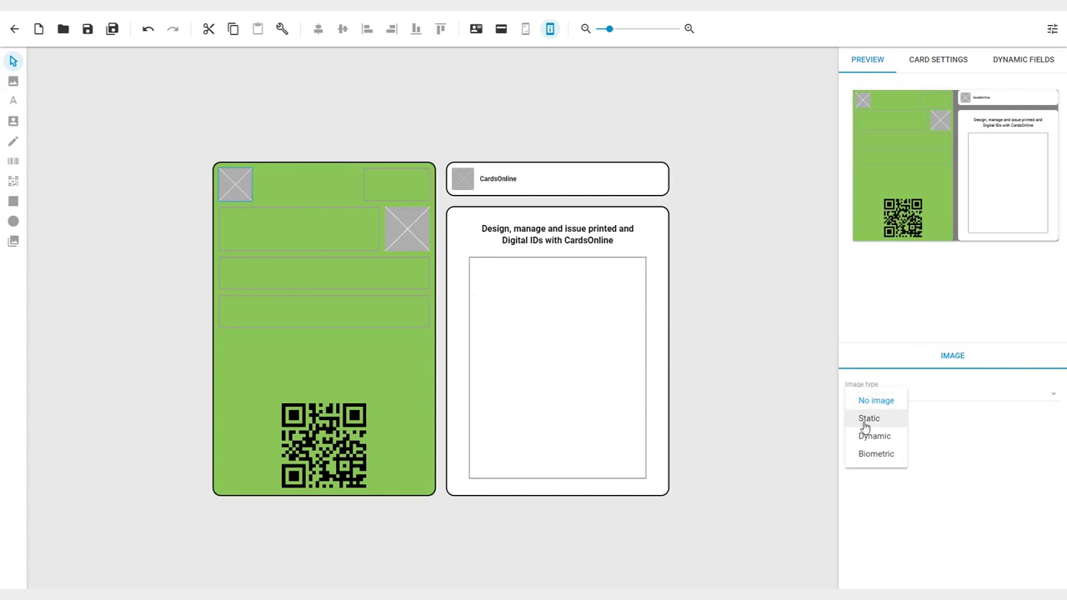
left_click(927, 449)
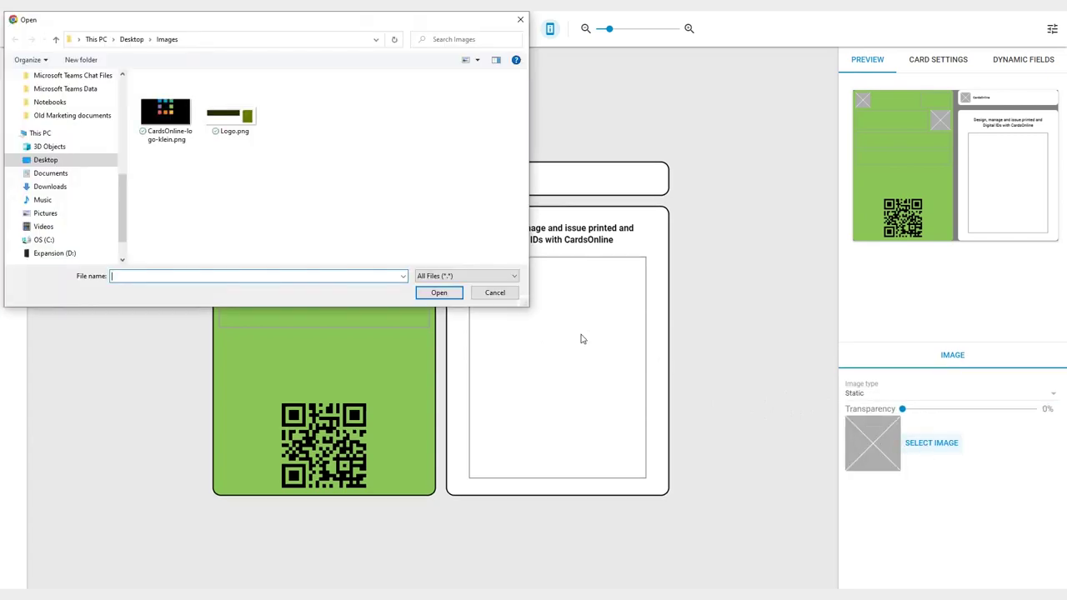
left_click(233, 123)
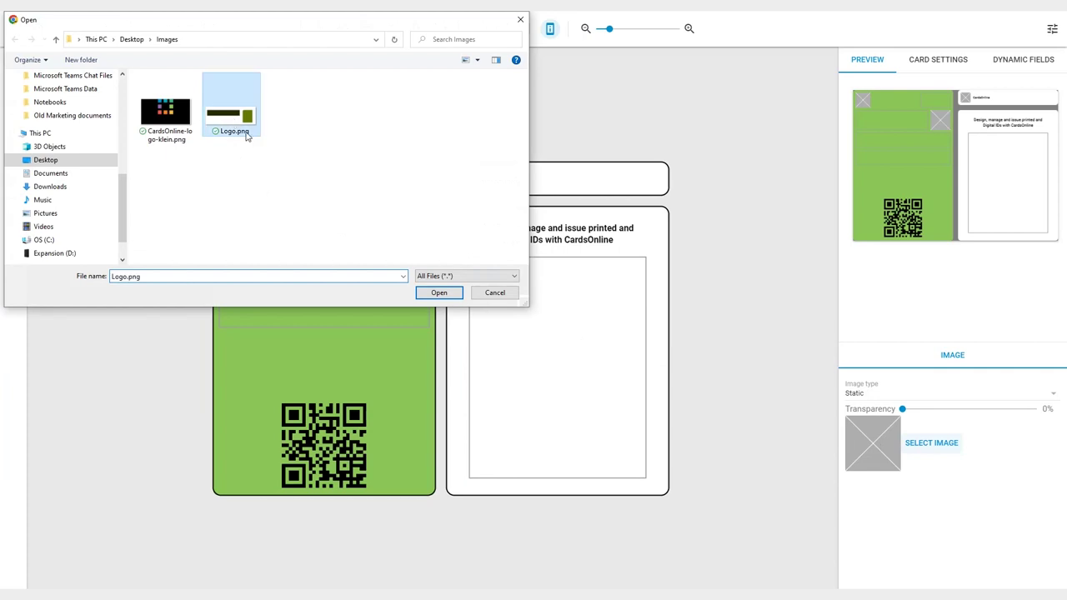
left_click(439, 293)
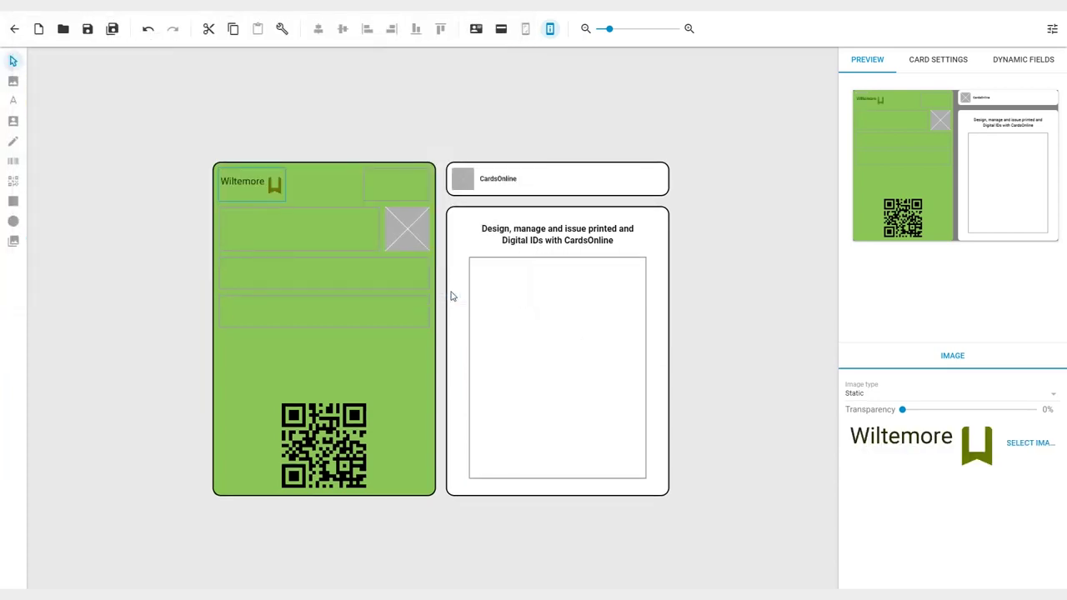
left_click(397, 184)
left_click(919, 421)
Label the top-right field EXPIRY DATE: and link it to Validity End Date
type("EXPIRY")
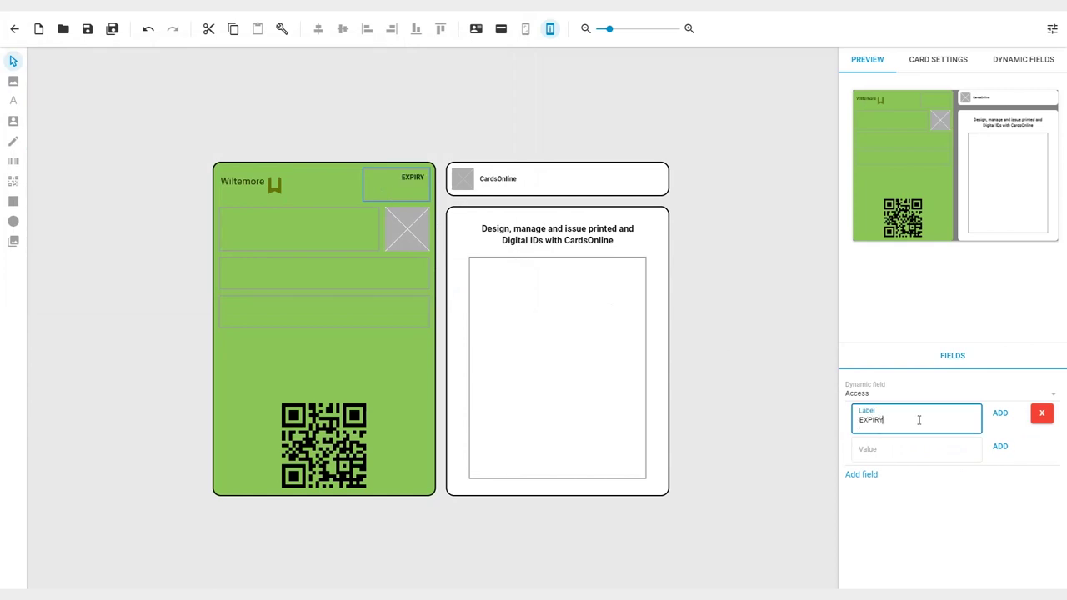
type(":")
left_click(920, 393)
scroll(920, 493, "down", 5)
scroll(923, 494, "down", 2)
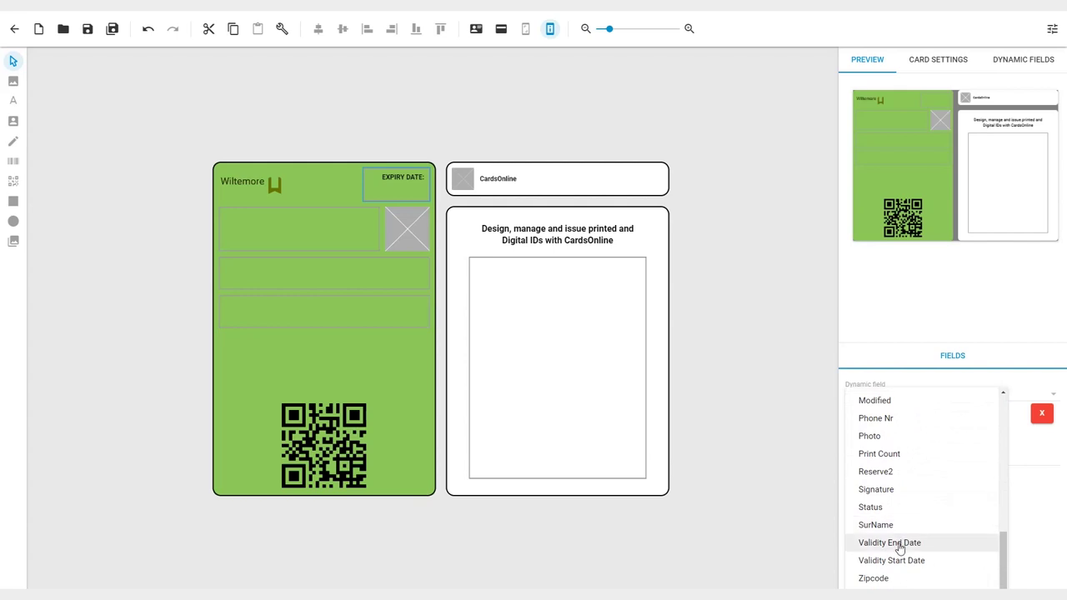
left_click(870, 542)
left_click(1000, 447)
Label the field below the logo NAME: and link it to FirstName
left_click(265, 227)
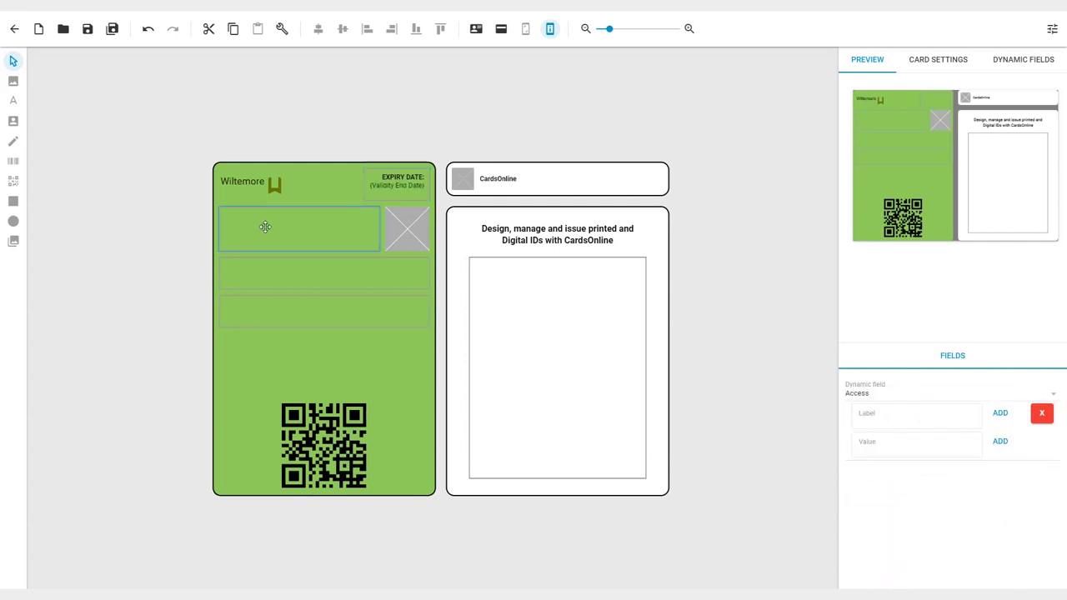
left_click(881, 419)
type("NAME:")
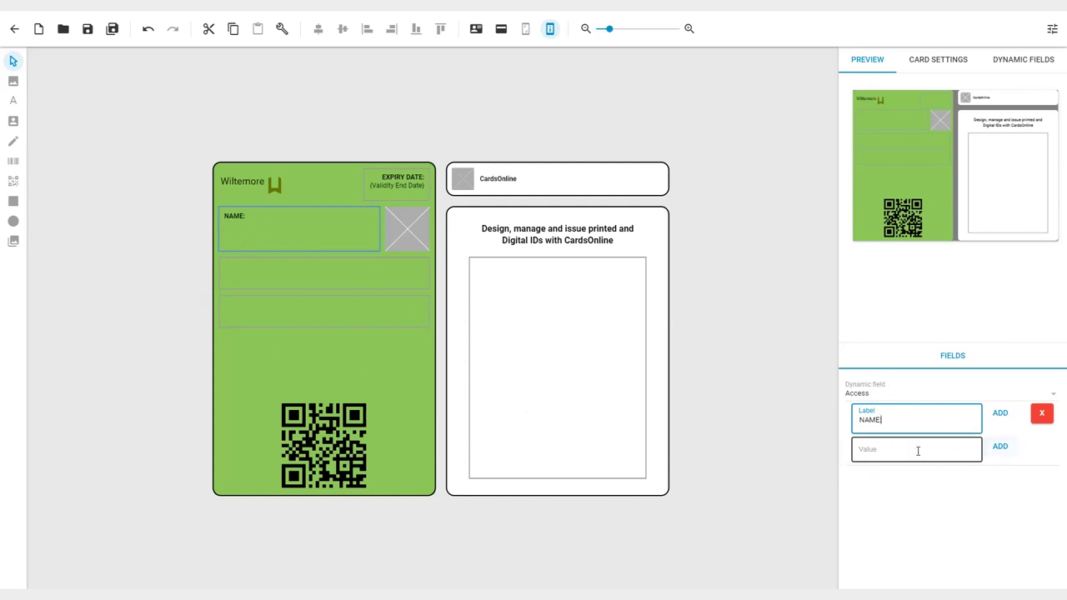
left_click(901, 396)
scroll(913, 500, "down", 3)
scroll(913, 525, "down", 1)
left_click(926, 533)
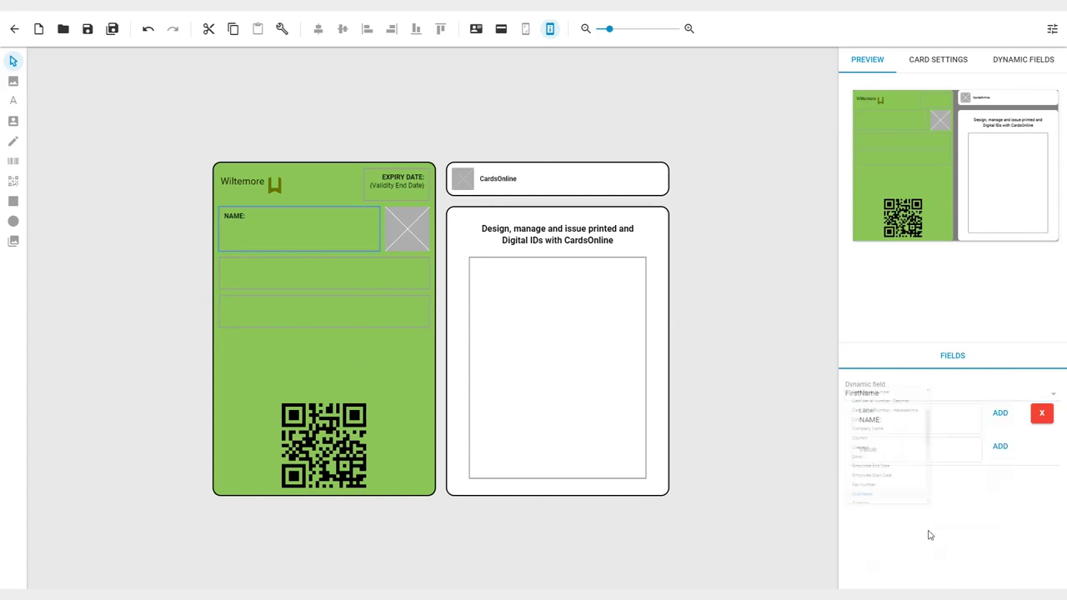
left_click(1000, 446)
Append SurName after FirstName in the NAME field's value
left_click(898, 401)
scroll(912, 459, "down", 3)
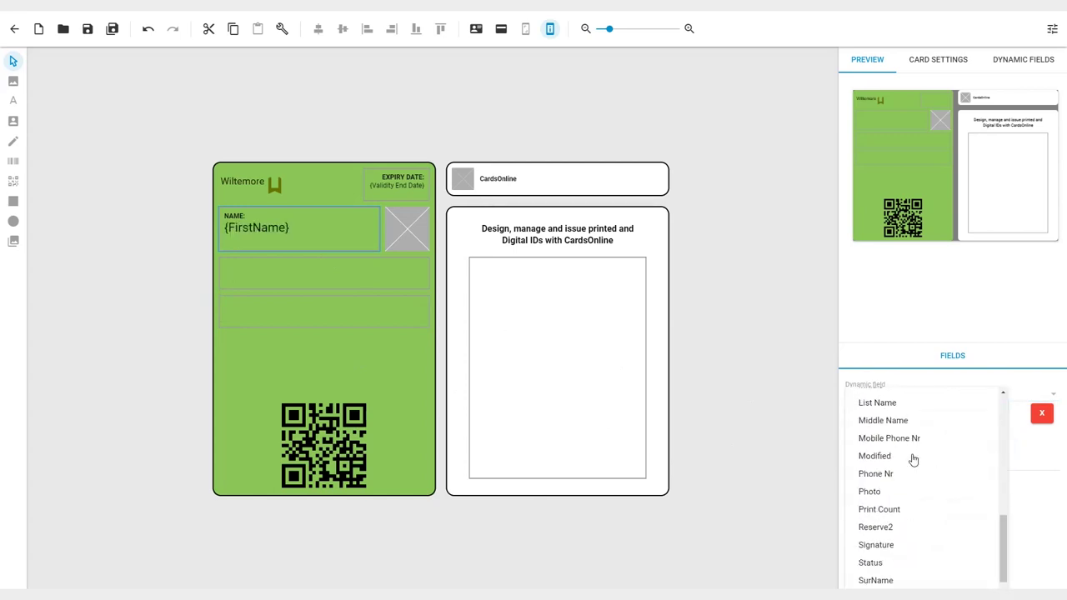
scroll(889, 526, "down", 2)
left_click(891, 524)
left_click(1000, 447)
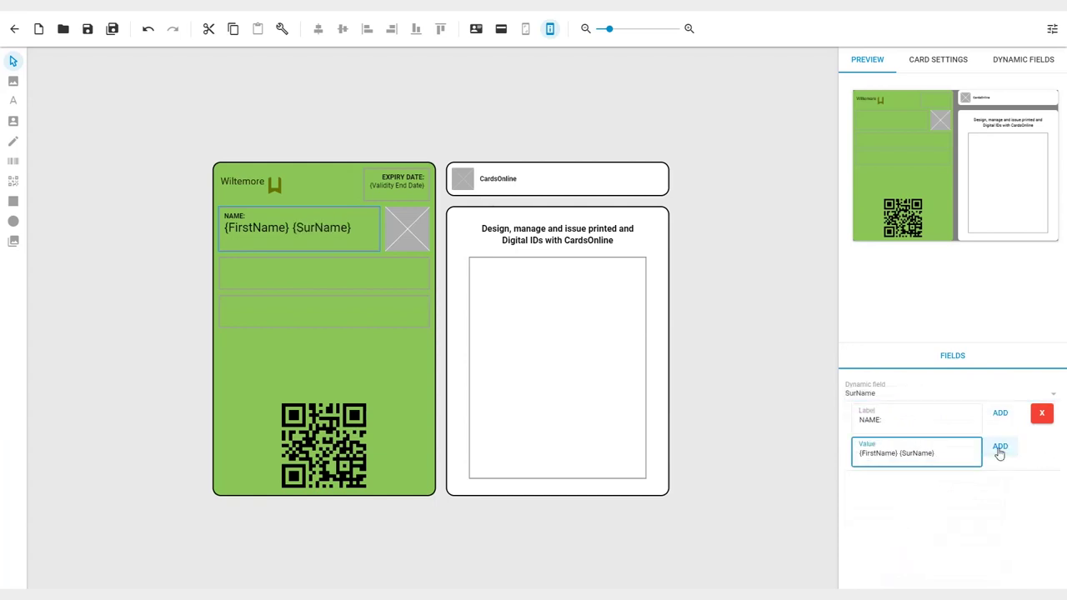
left_click(404, 228)
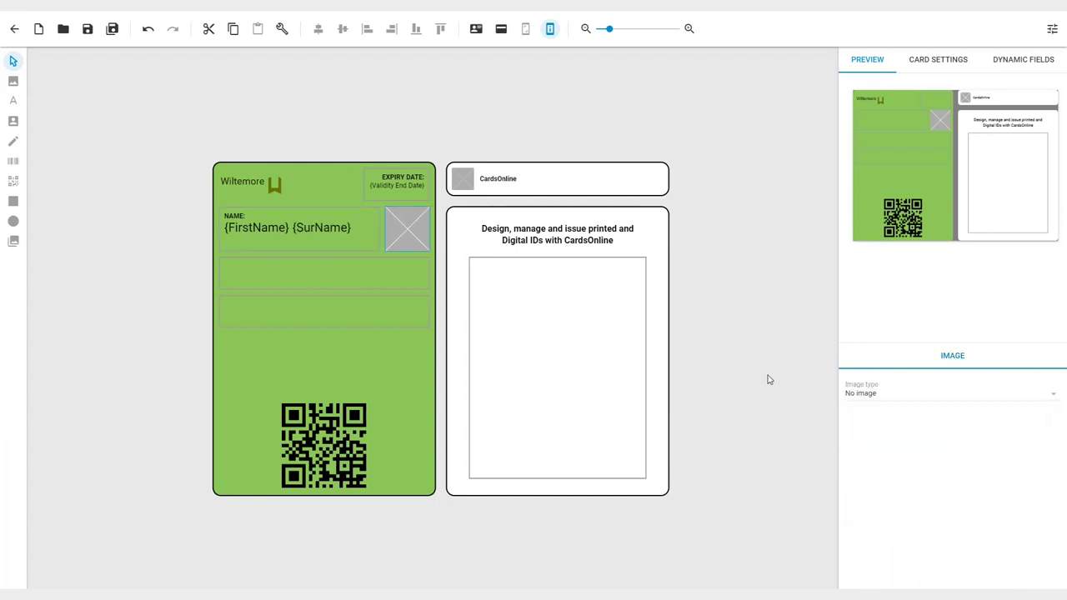
Make the placeholder beside the name a Biometric image of type Passport photo
left_click(860, 395)
left_click(872, 455)
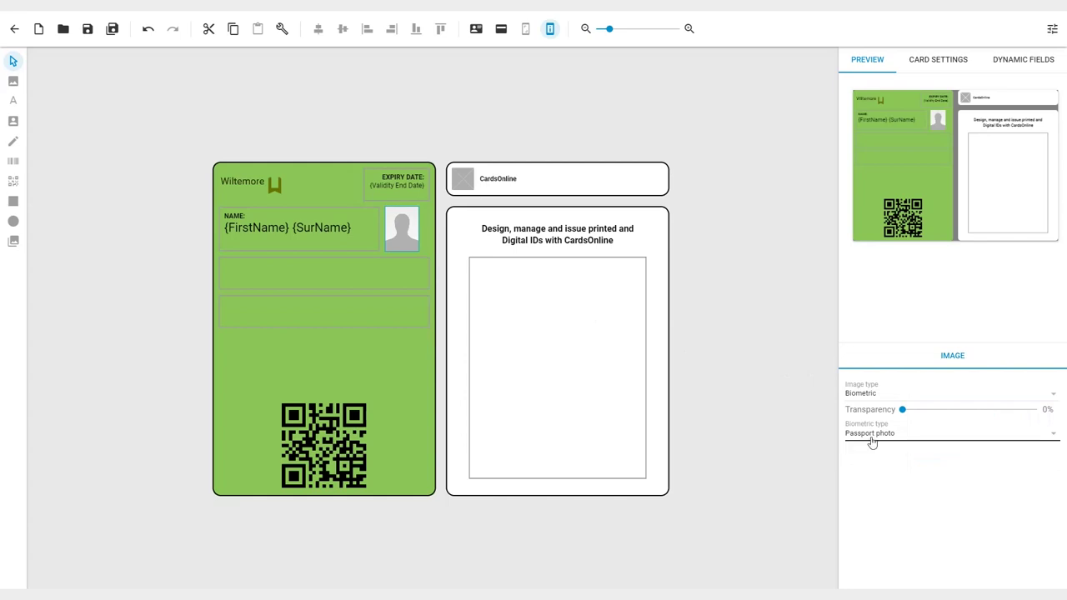
left_click(872, 443)
left_click(320, 273)
Add a FUNCTION: field linked to Function in the row below the name
left_click(917, 421)
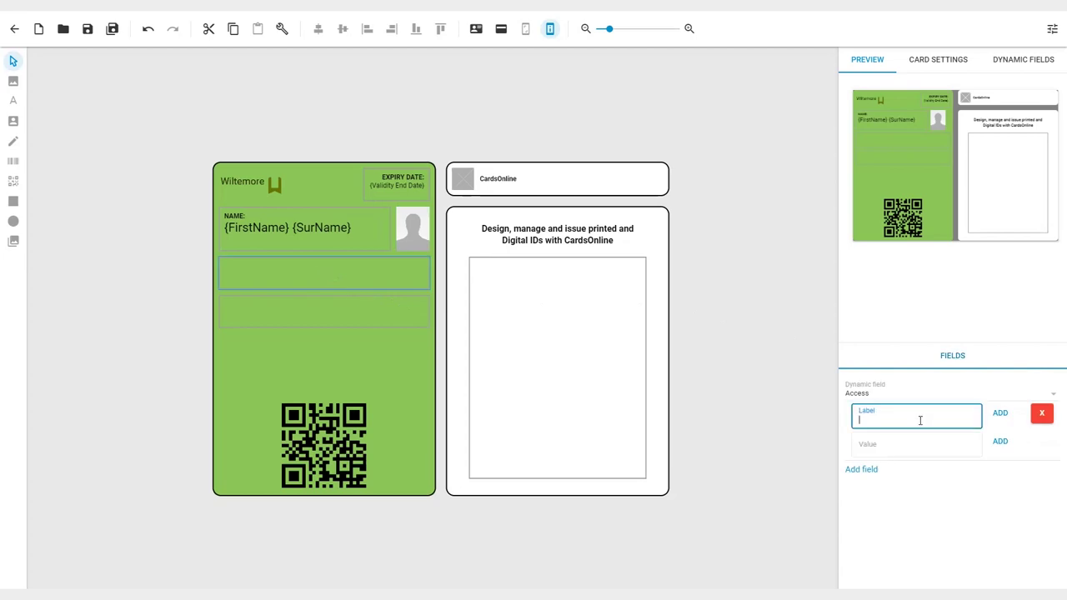
type("FUN")
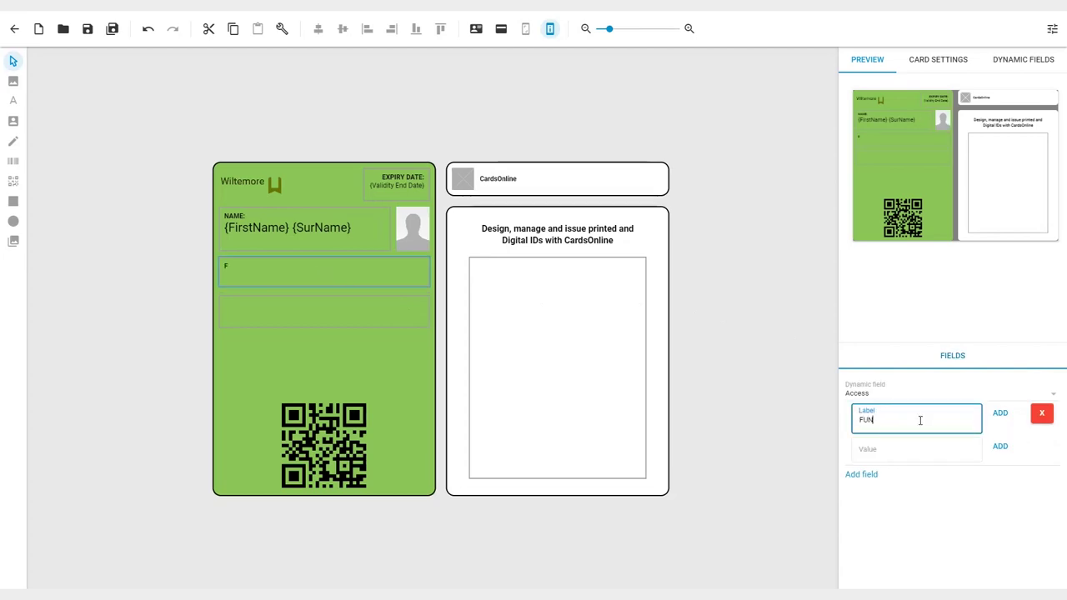
type("CTION")
left_click(917, 450)
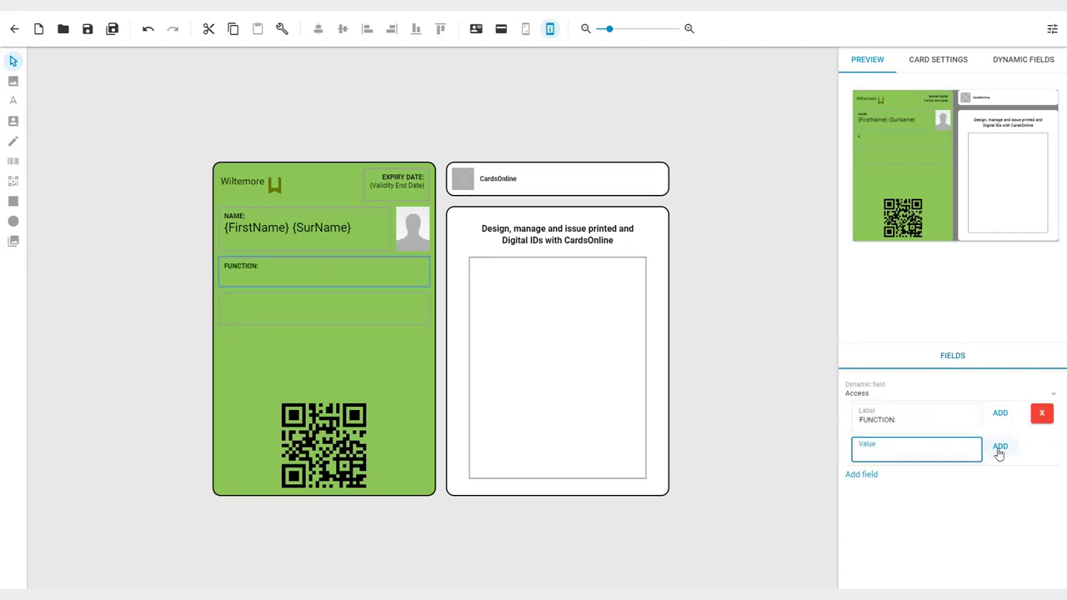
left_click(906, 394)
scroll(907, 534, "down", 2)
scroll(907, 532, "down", 3)
left_click(904, 554)
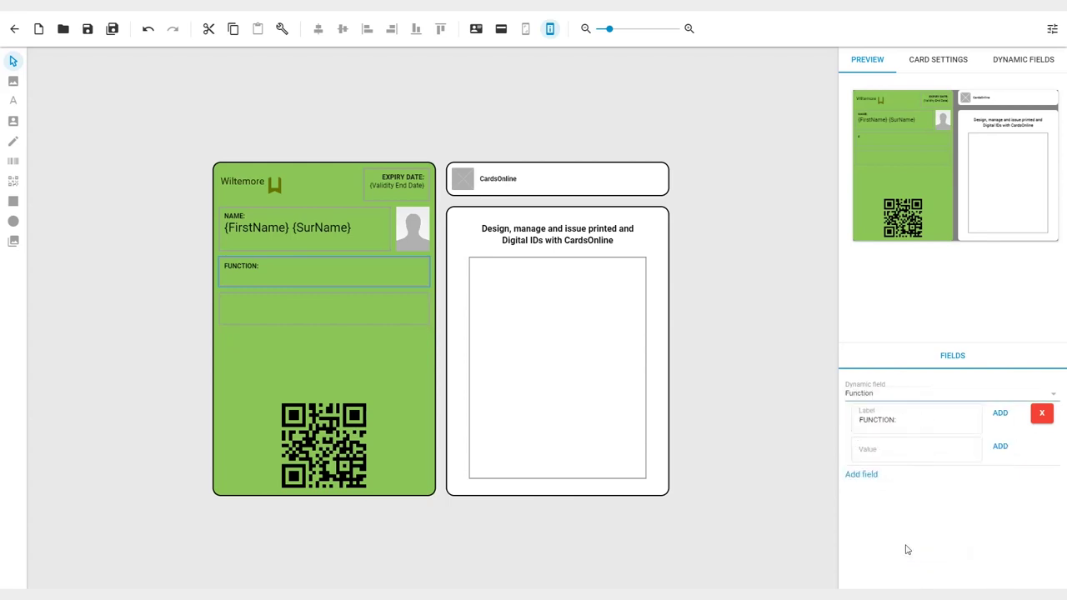
left_click(1000, 448)
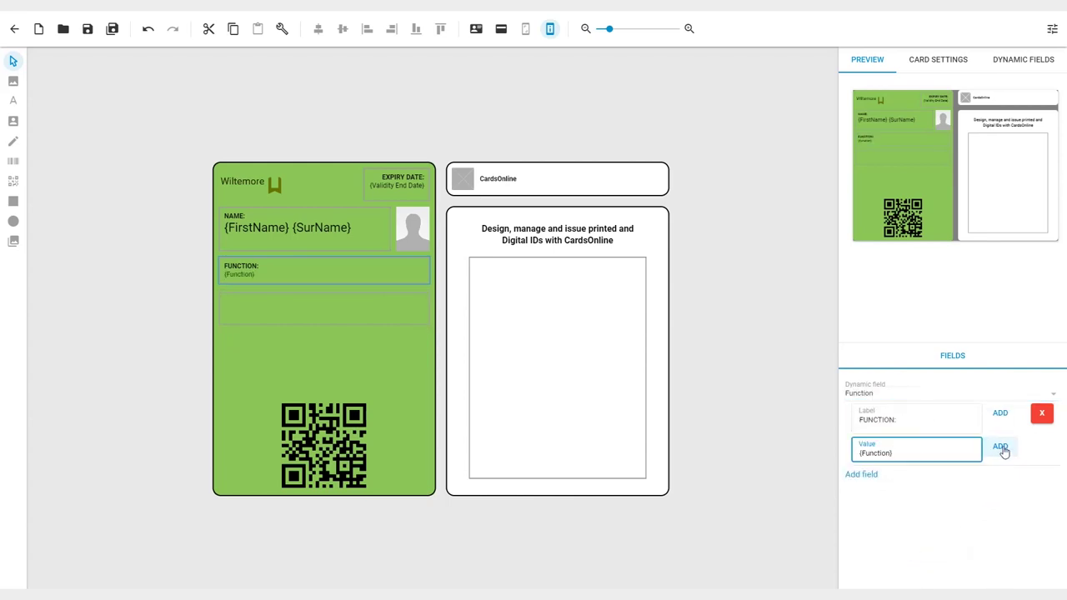
Add a second EMAIL: field linked to Email in the same row
left_click(871, 475)
left_click(883, 479)
type("EMAI")
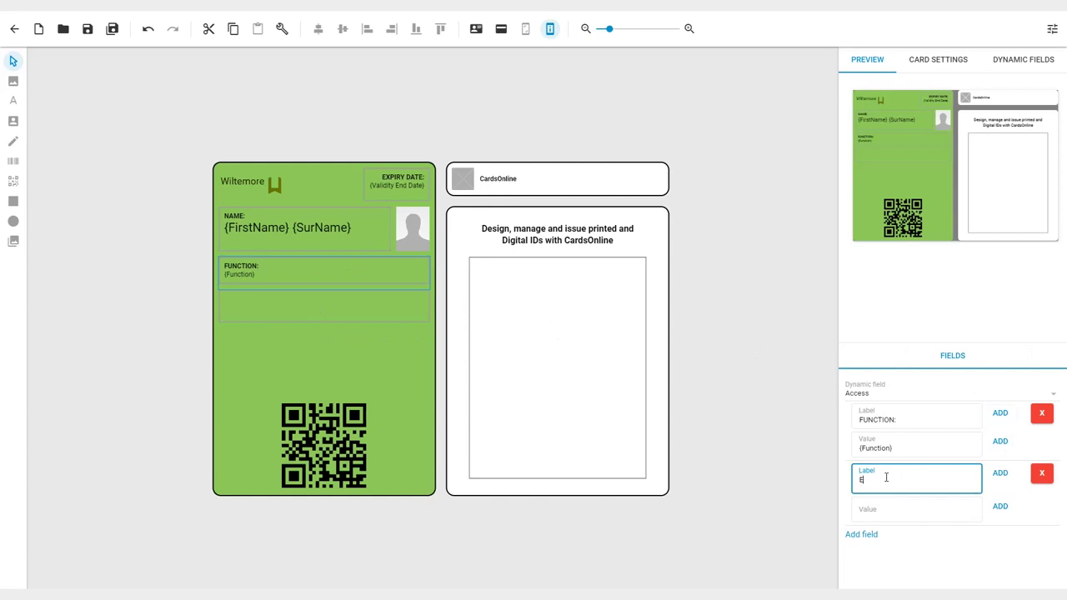
type("L:")
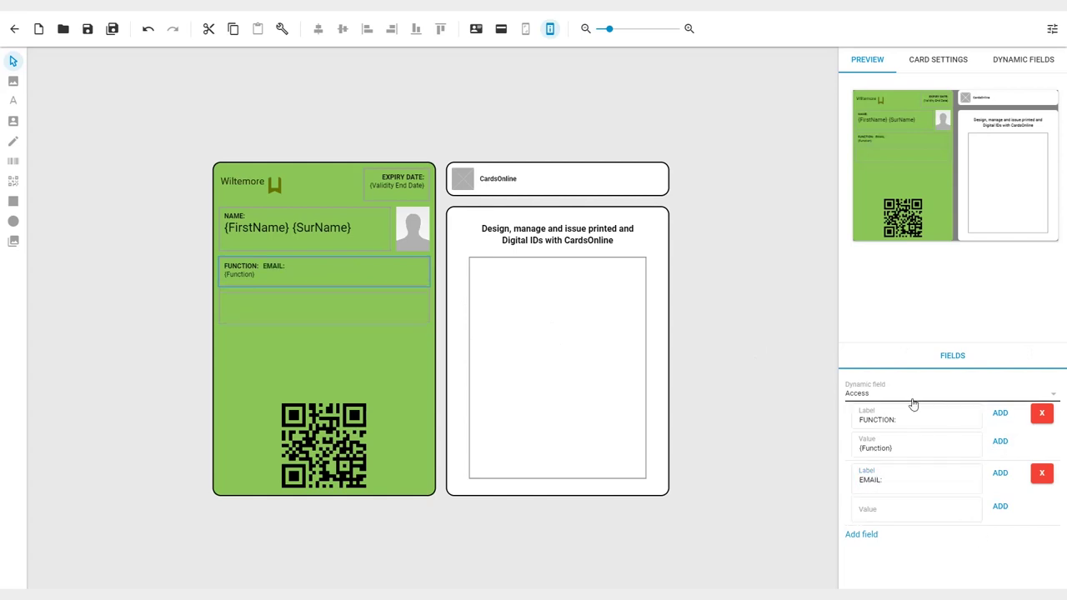
left_click(914, 393)
left_click(886, 575)
left_click(1006, 509)
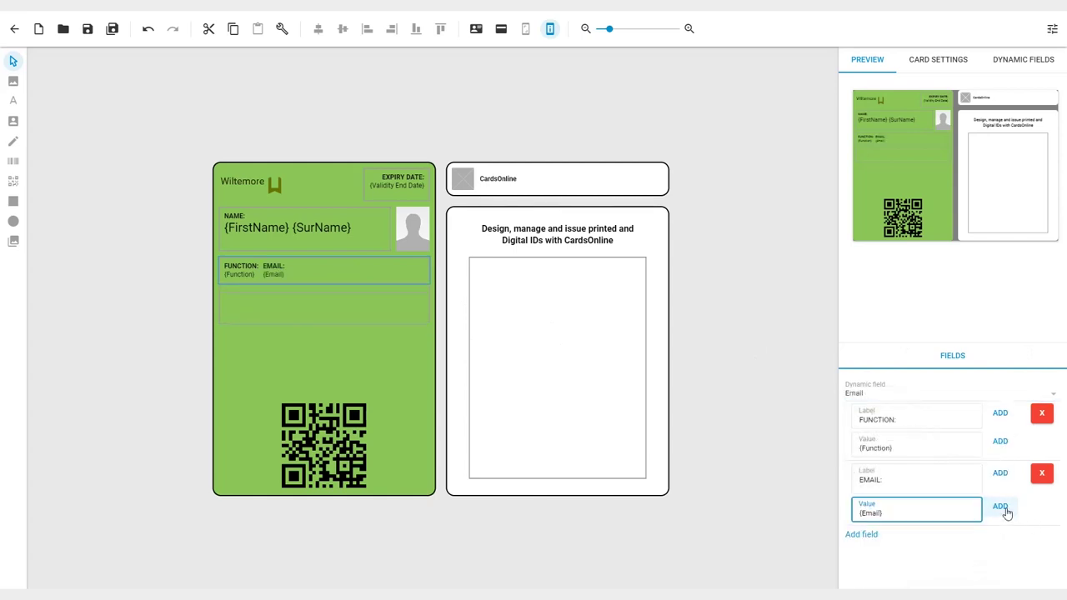
Add a DATE OF BIRTH: field linked to Birthdate in the bottom row
left_click(309, 310)
left_click(898, 415)
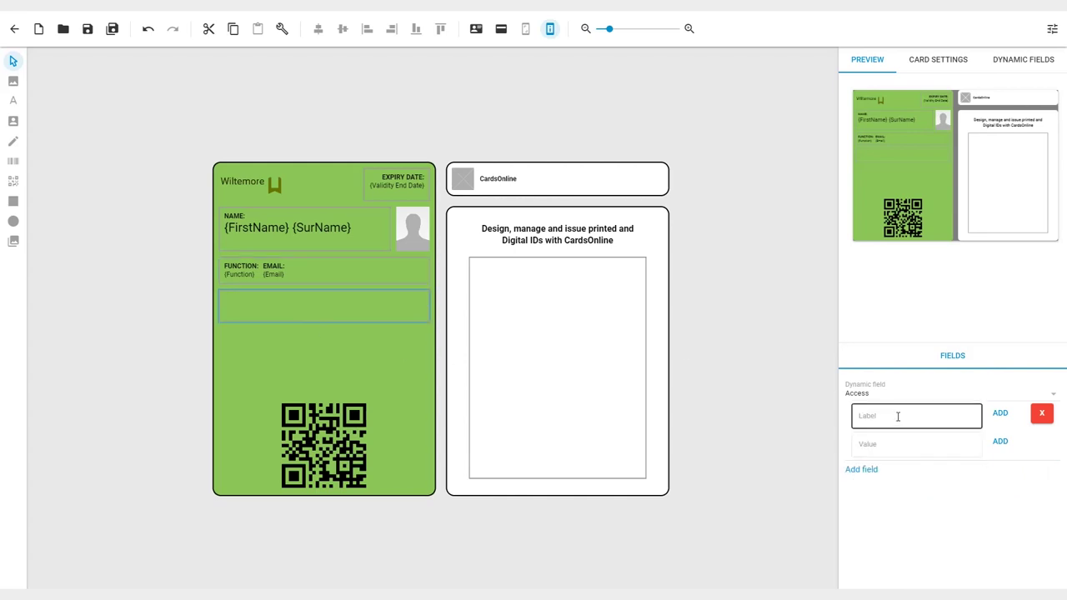
type("DATE OF BIRTH:")
left_click(889, 450)
left_click(889, 393)
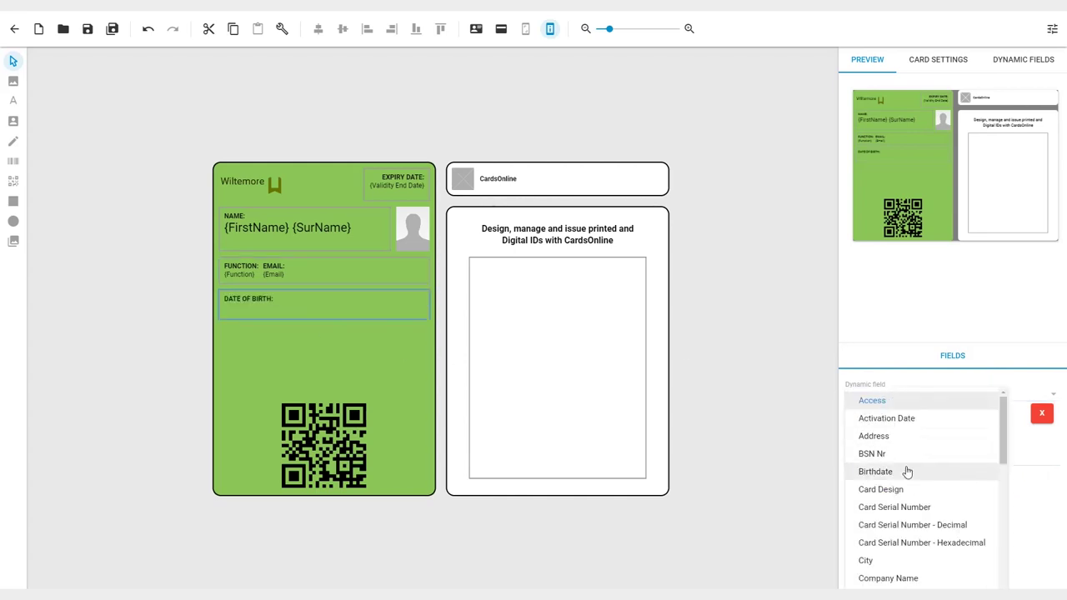
left_click(906, 472)
left_click(1000, 448)
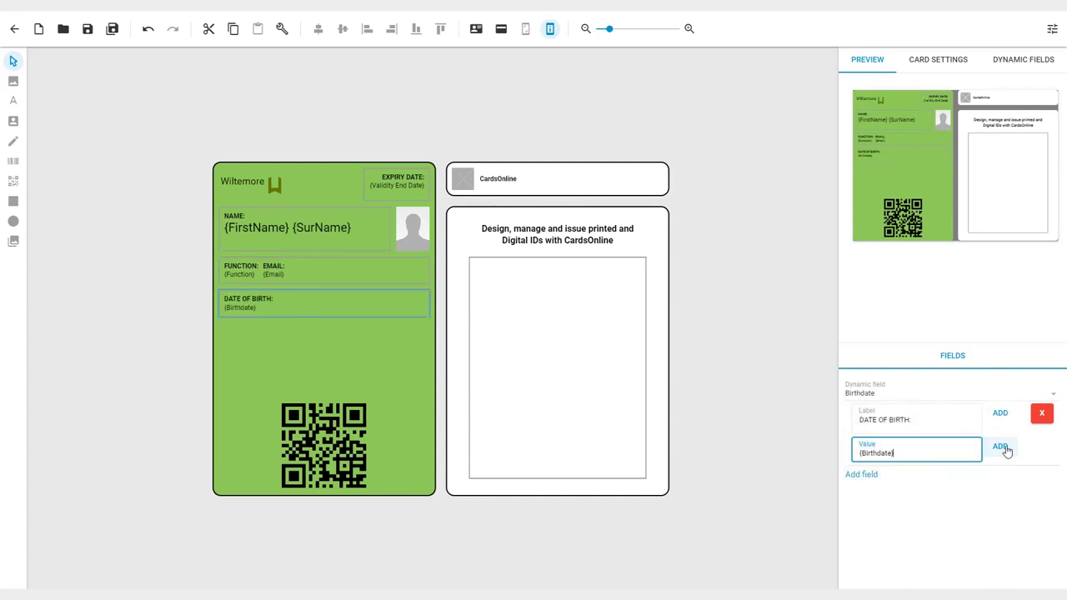
left_click(315, 464)
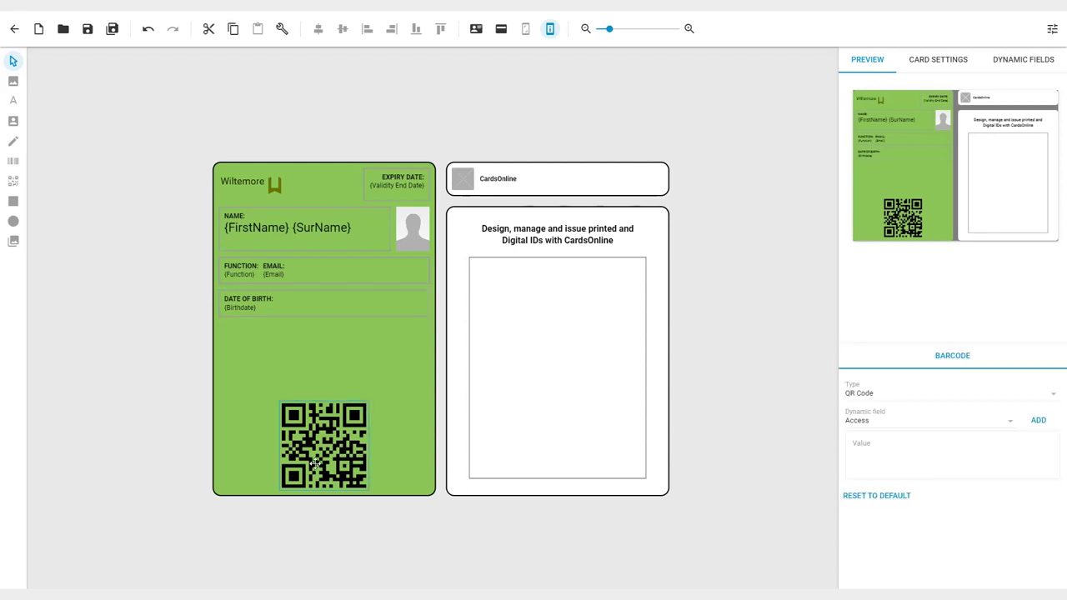
left_click(940, 446)
type("https")
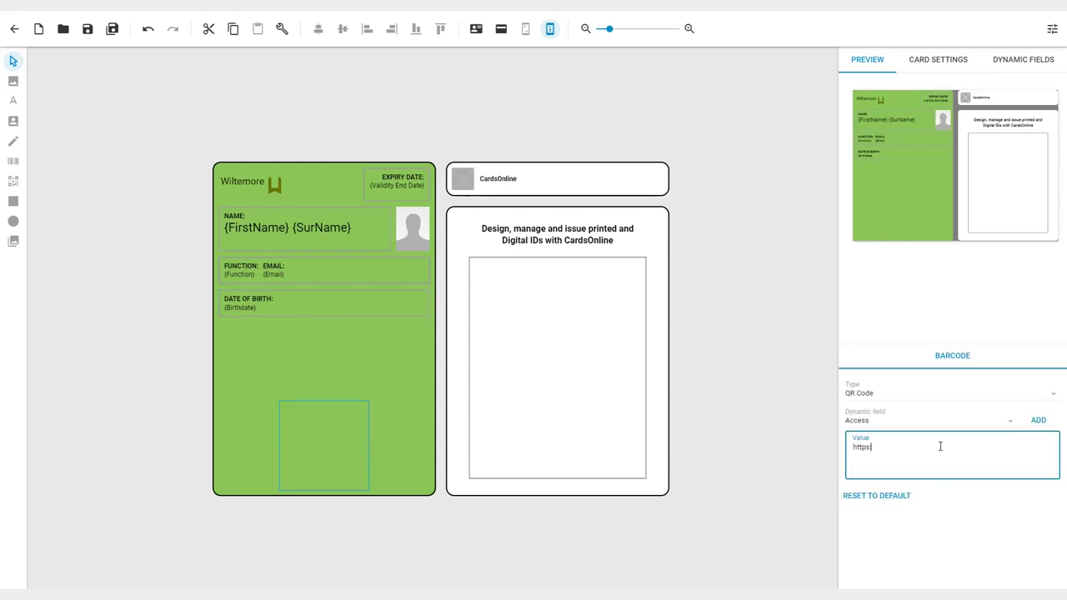
type("://www")
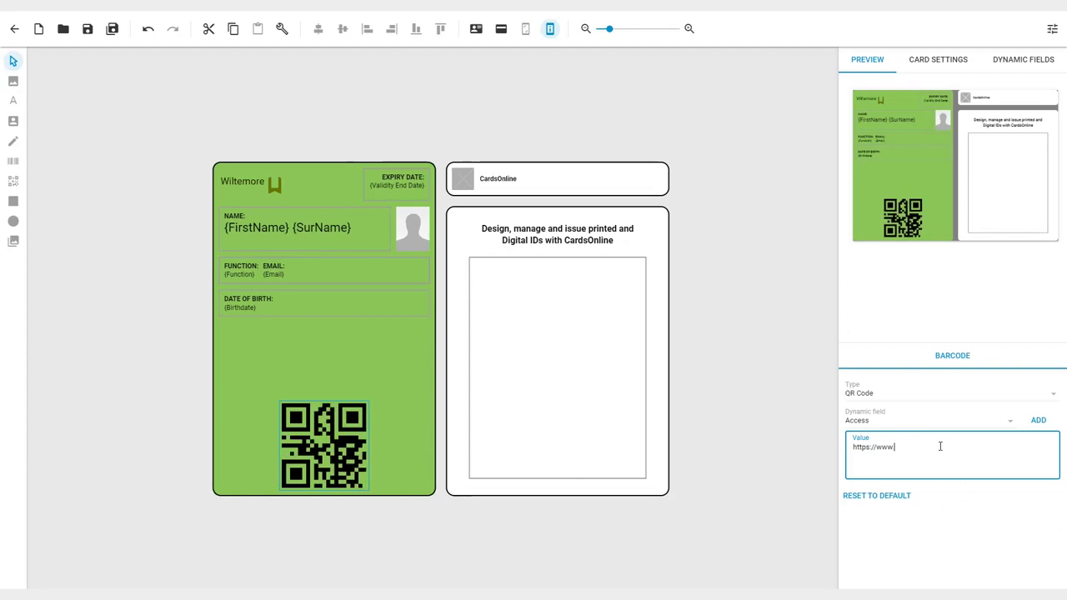
type(".cardsonlin")
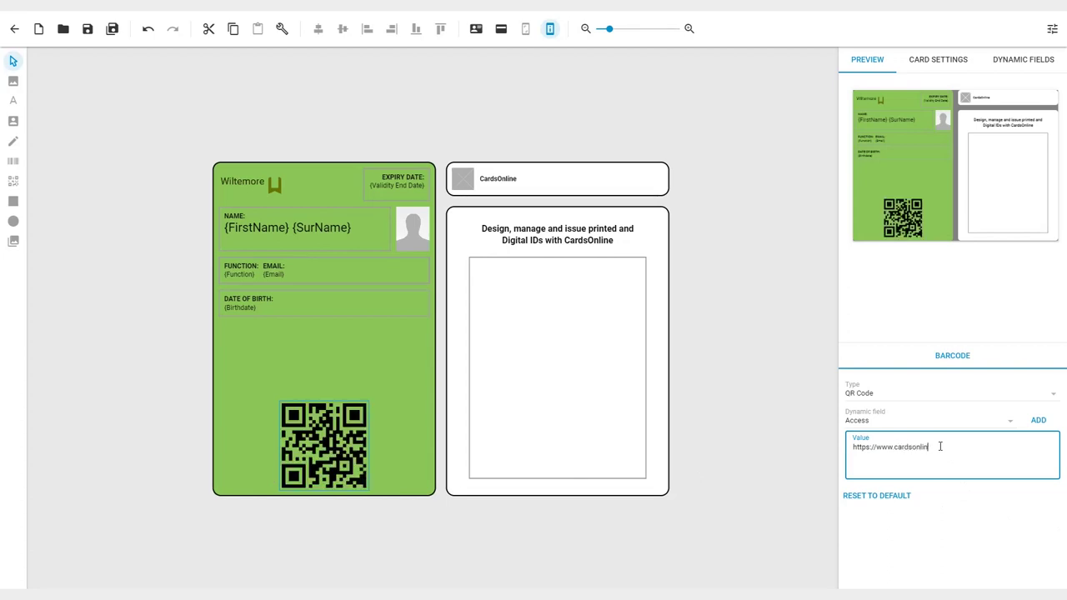
type("e.info")
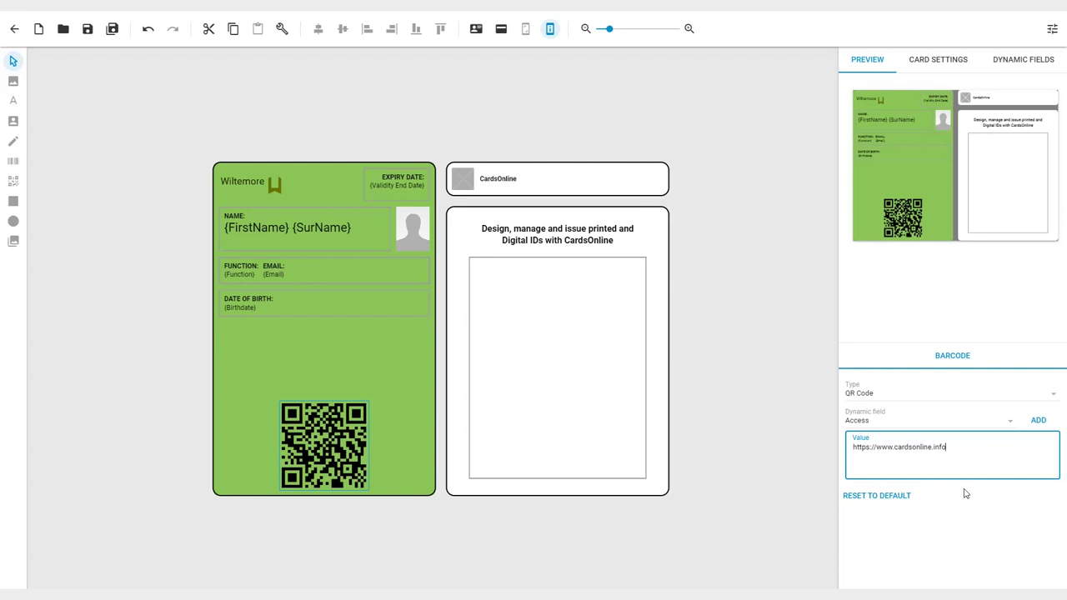
left_click(525, 362)
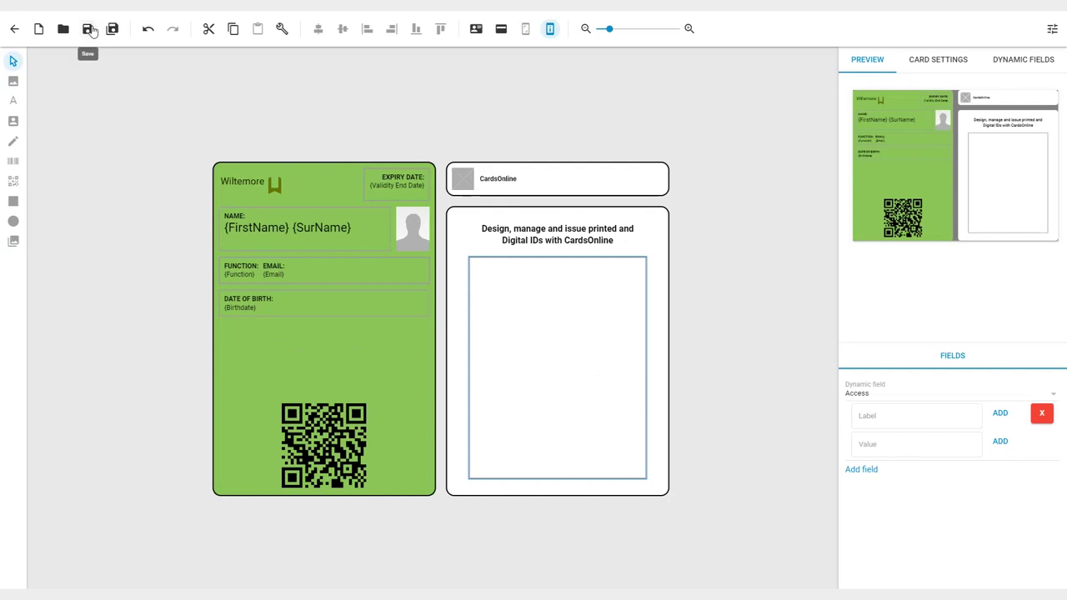
Save the wallet-pass card design so the 'Changes saved' message appears
left_click(89, 30)
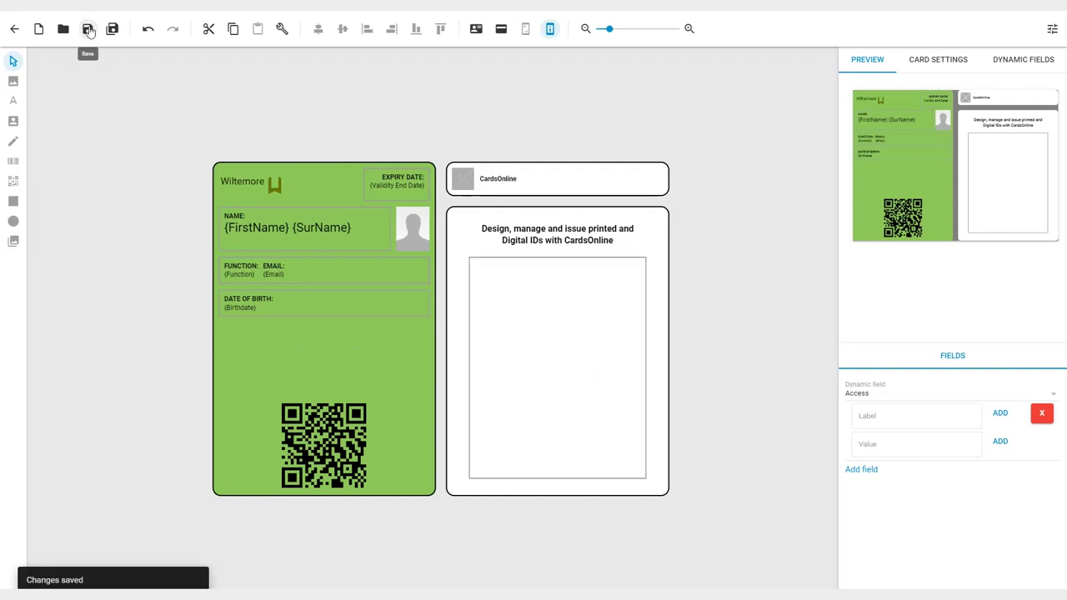